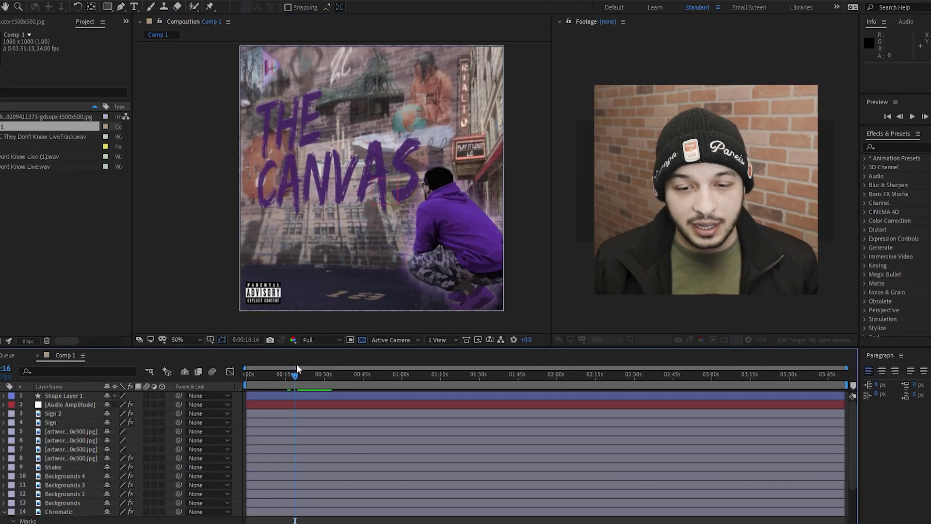
Create Comp 2 and add the album artwork, scaled up to fill the frame.
key(space)
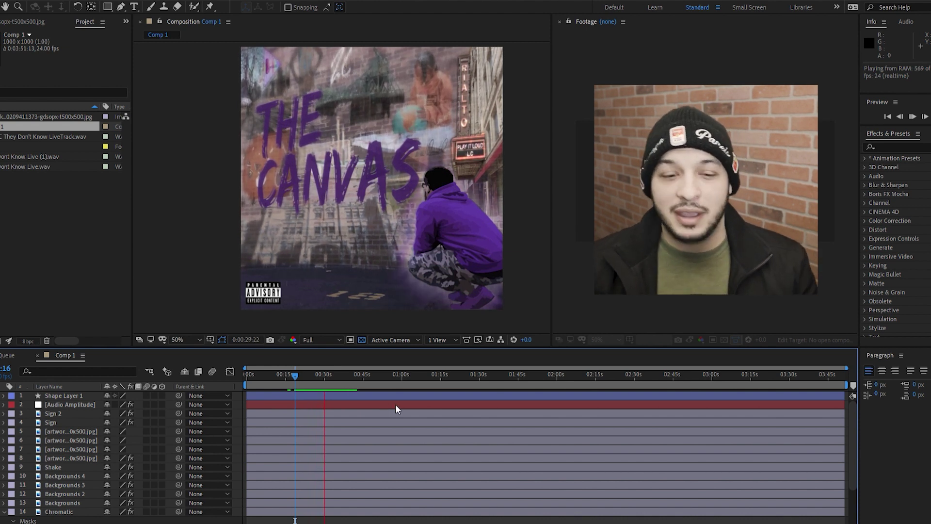
click(59, 291)
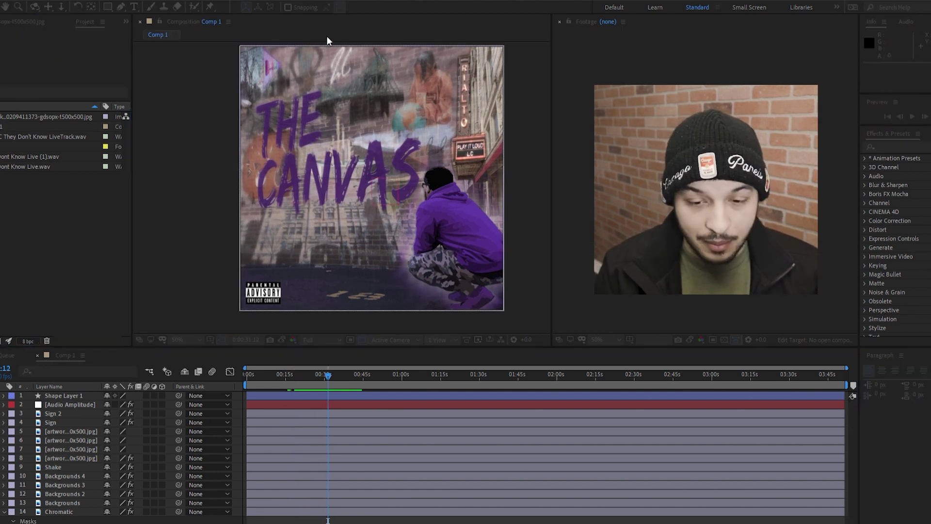
key(Return)
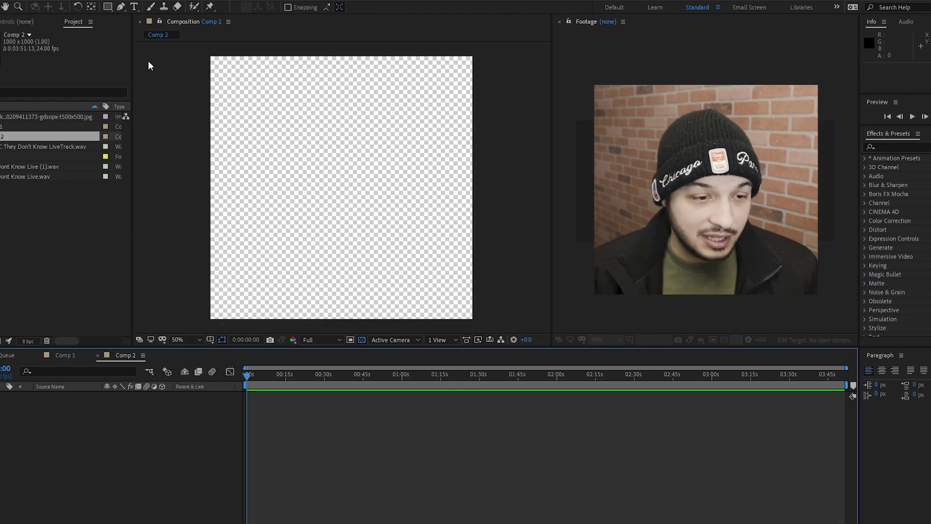
drag(10, 115, 92, 412)
click(325, 178)
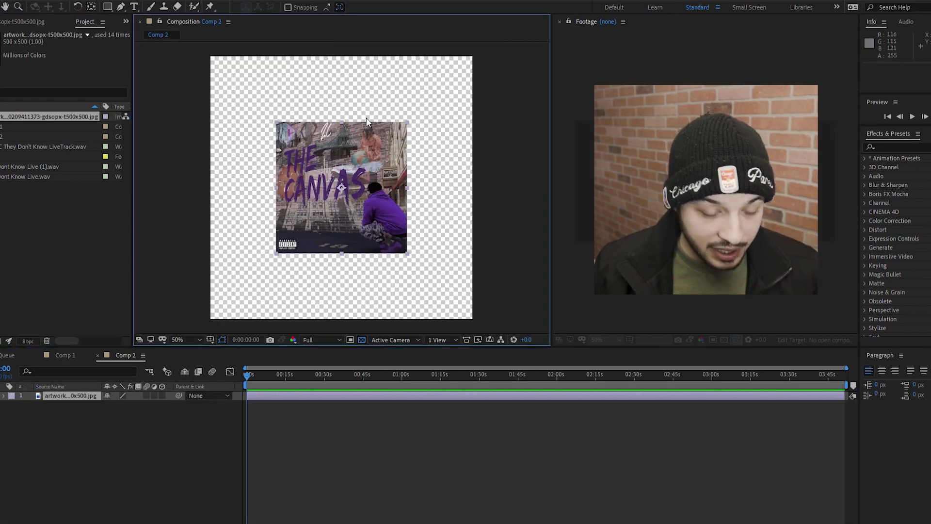
click(343, 112)
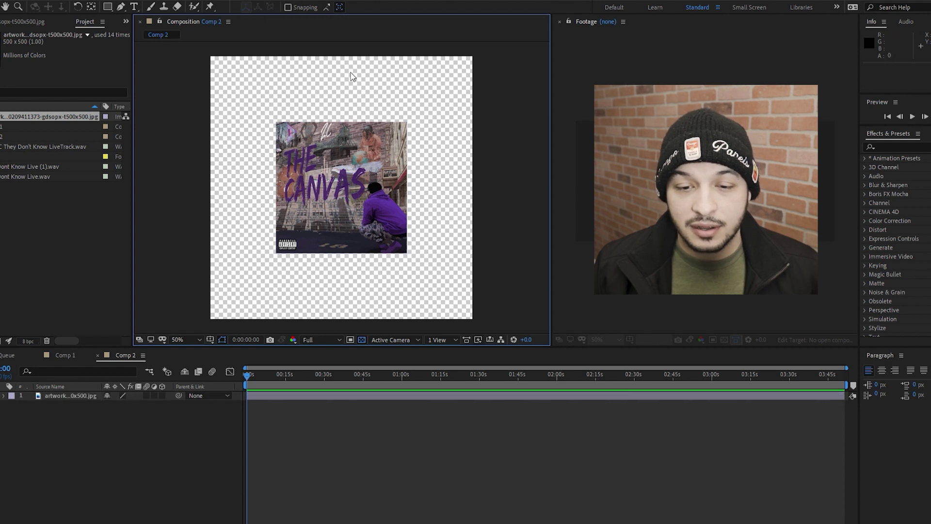
click(352, 125)
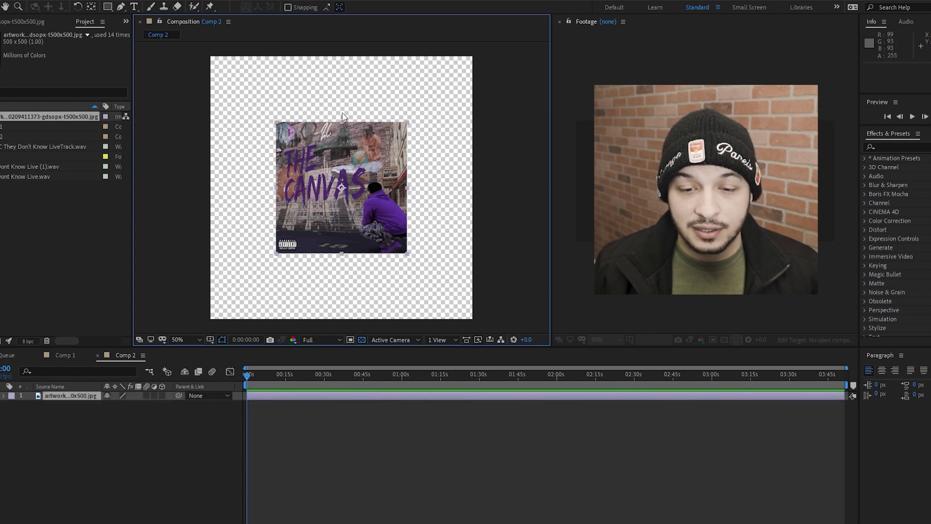
drag(342, 121, 378, 50)
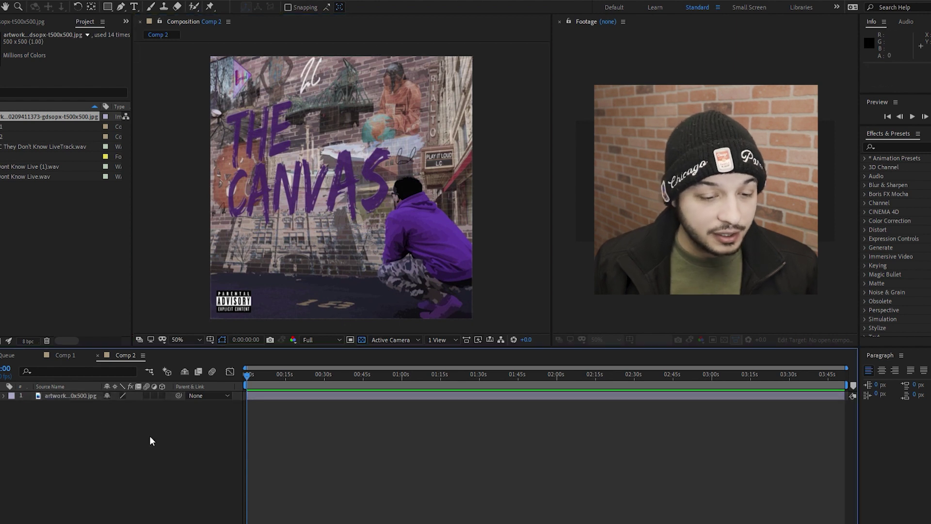
Rename the artwork layer 'Original' and duplicate it as 'Original 2'.
click(68, 386)
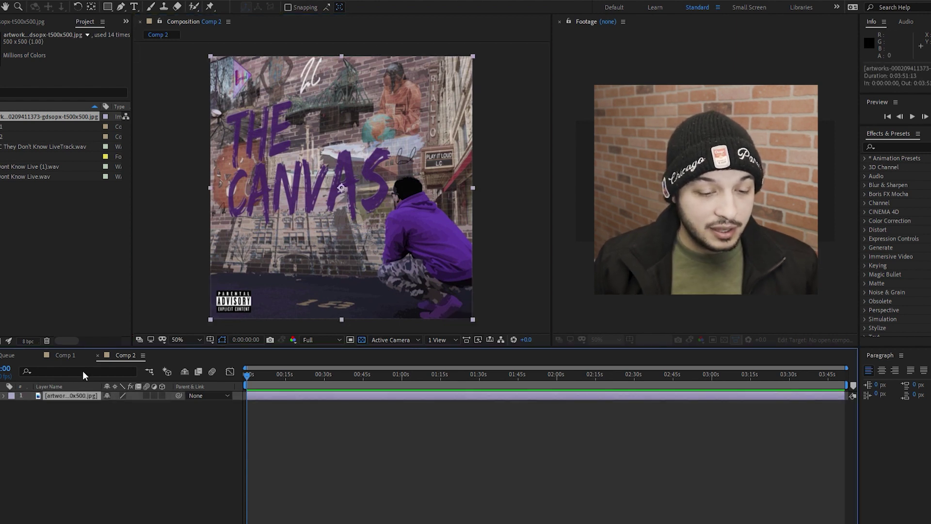
key(Return)
text(Original)
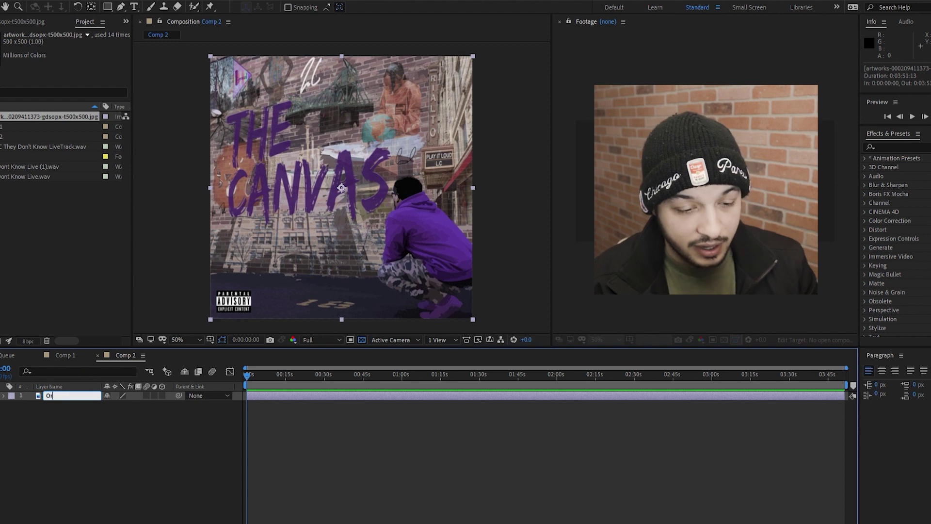
key(Return)
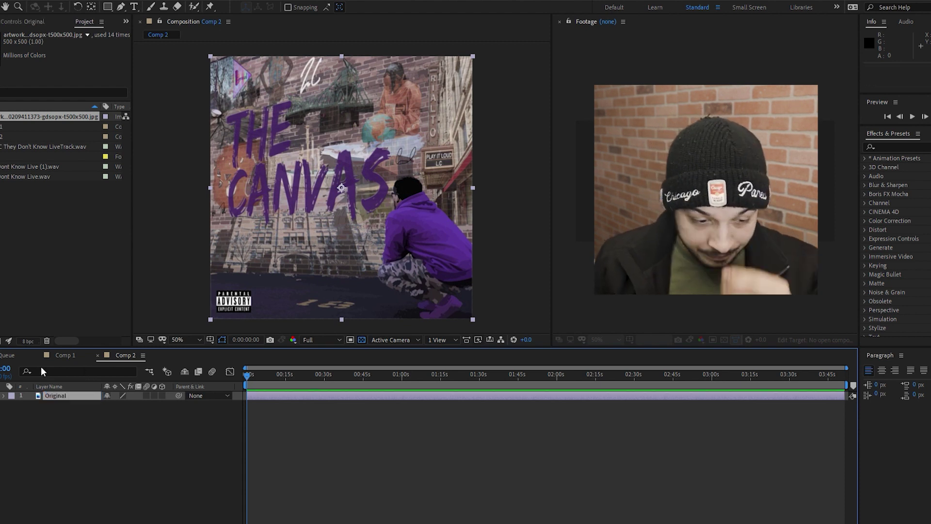
key(ctrl+v)
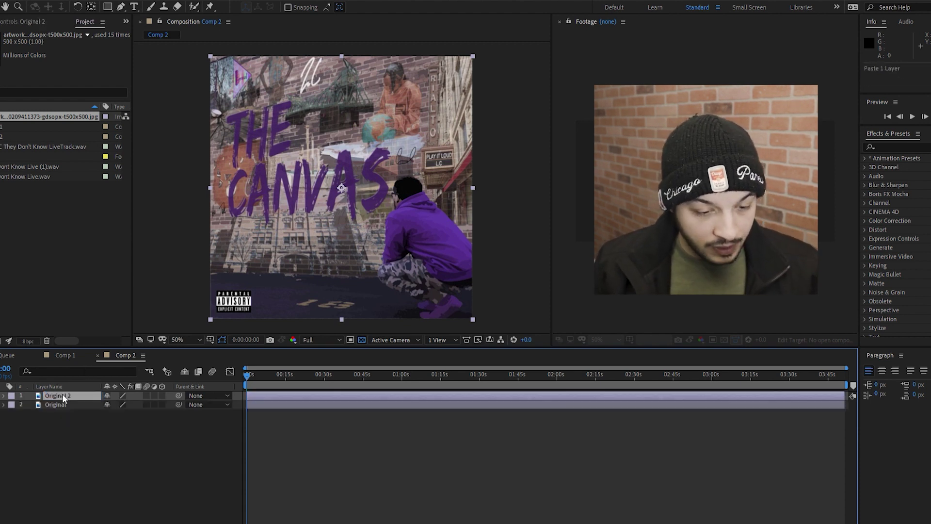
key(F2)
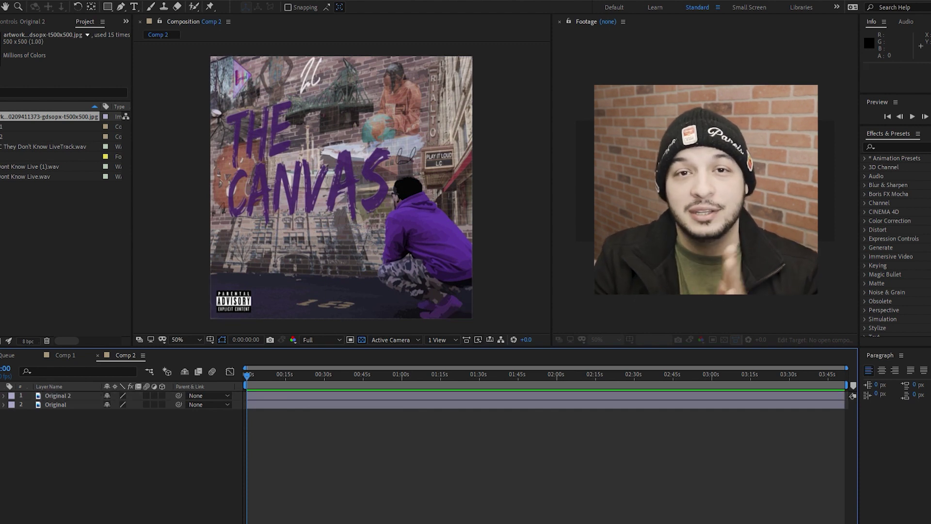
Add LiveTrack.wav to Comp 2 and apply the Bass & Treble effect to it.
click(9, 146)
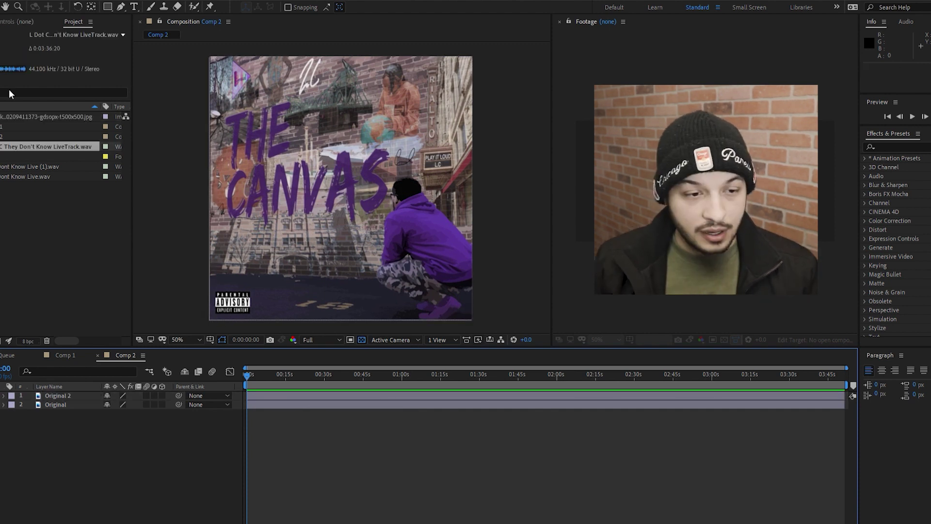
drag(28, 140, 135, 476)
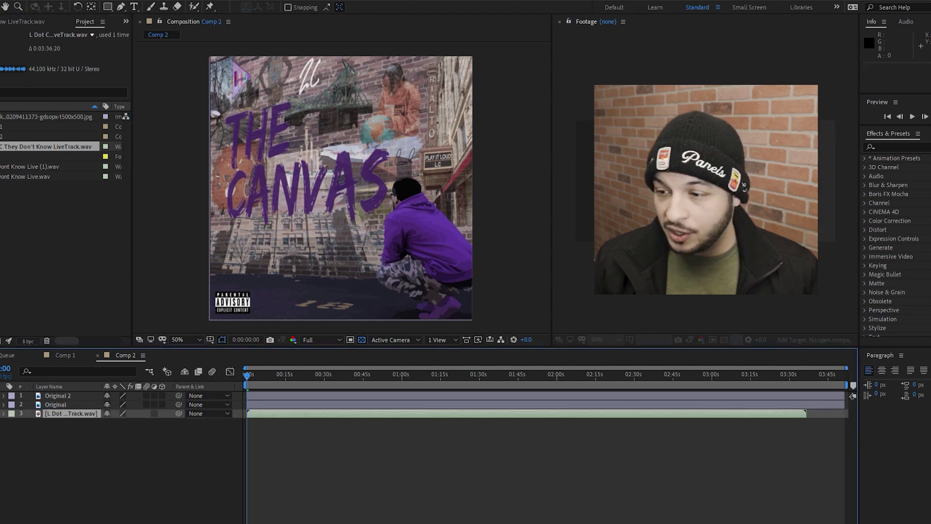
click(887, 142)
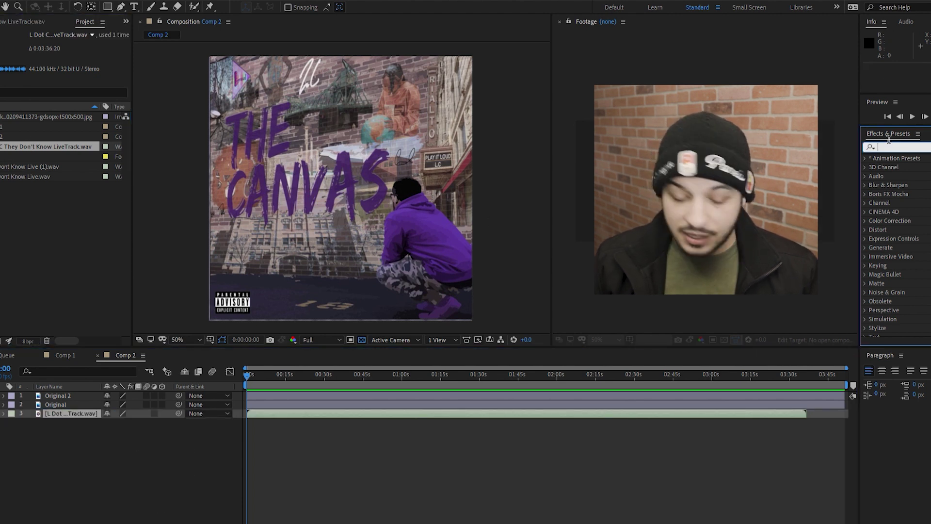
text(bass)
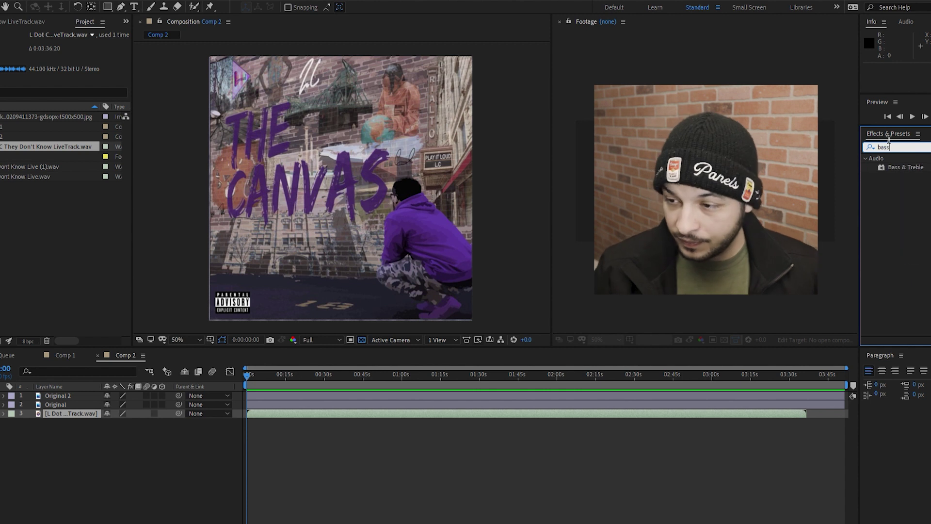
drag(903, 167, 81, 405)
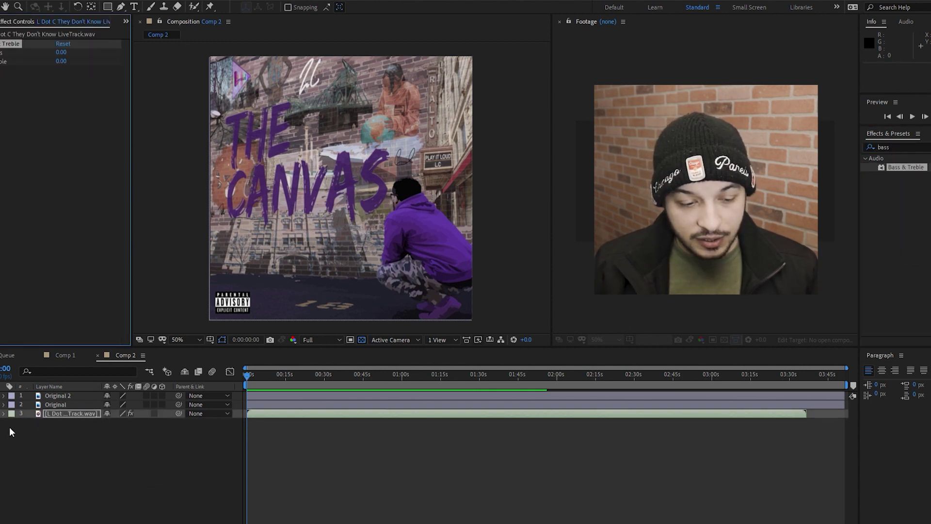
Set Bass to 100 and Treble to -100, then expand the Audio Amplitude layer.
click(5, 414)
click(13, 422)
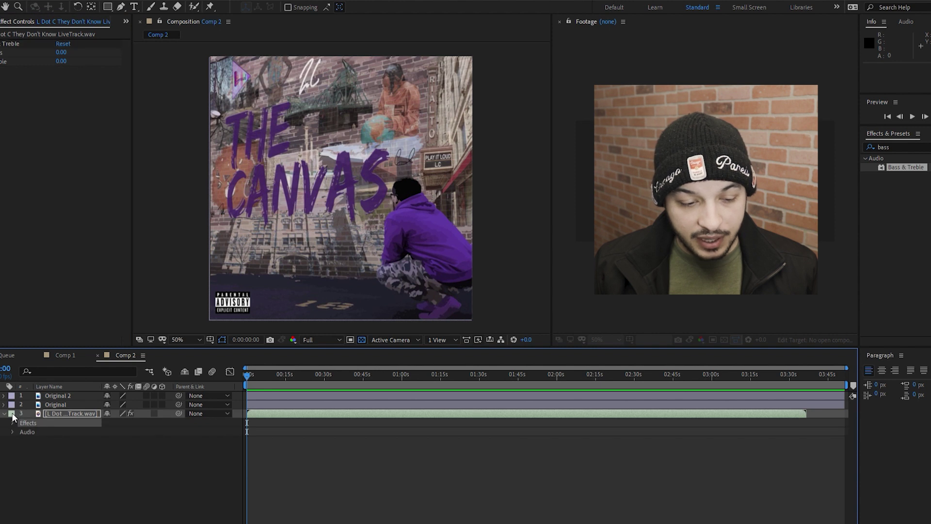
click(22, 431)
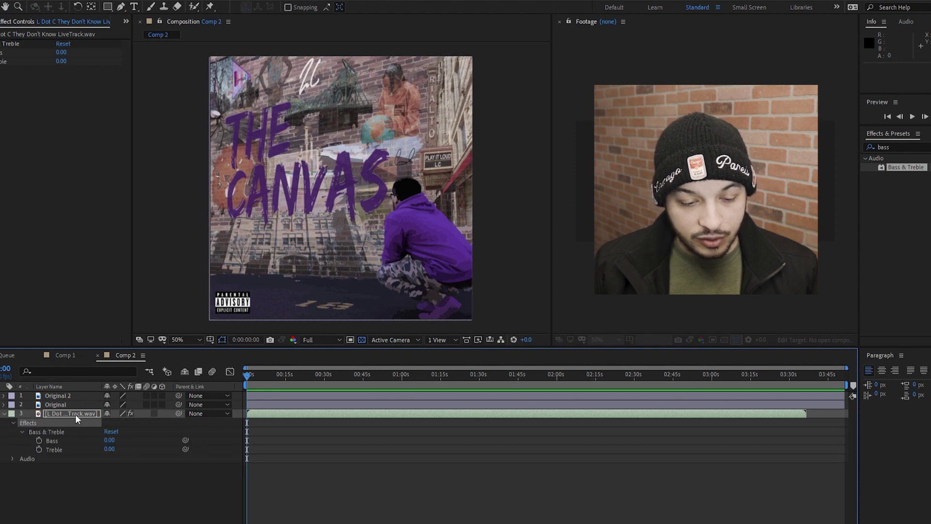
drag(109, 437, 12, 451)
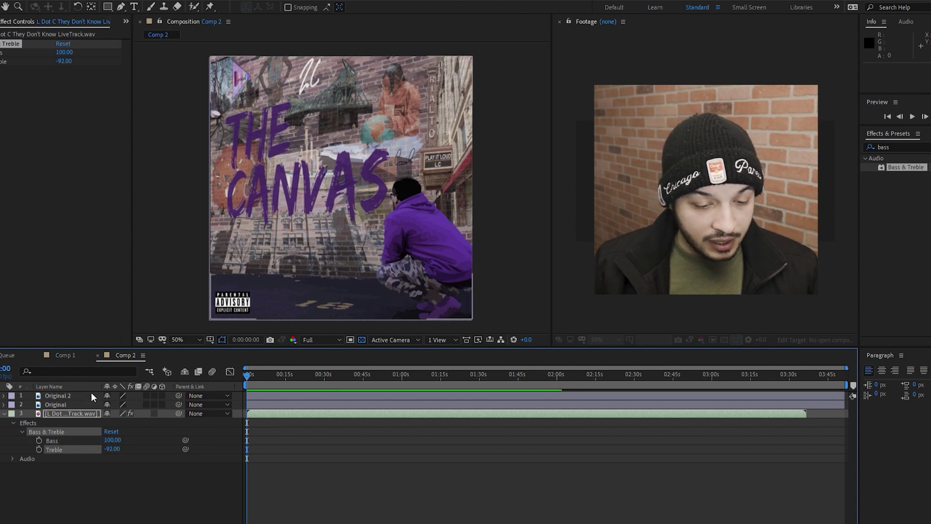
click(41, 413)
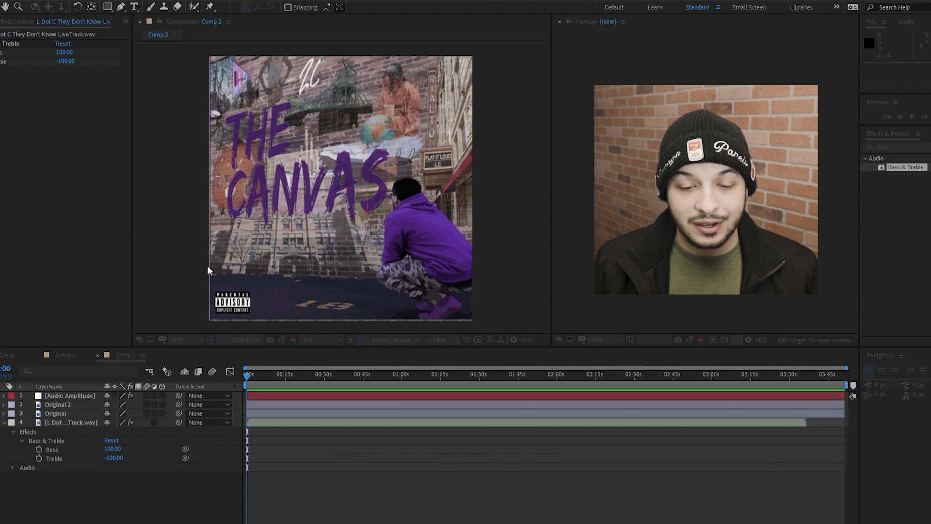
click(4, 422)
click(4, 395)
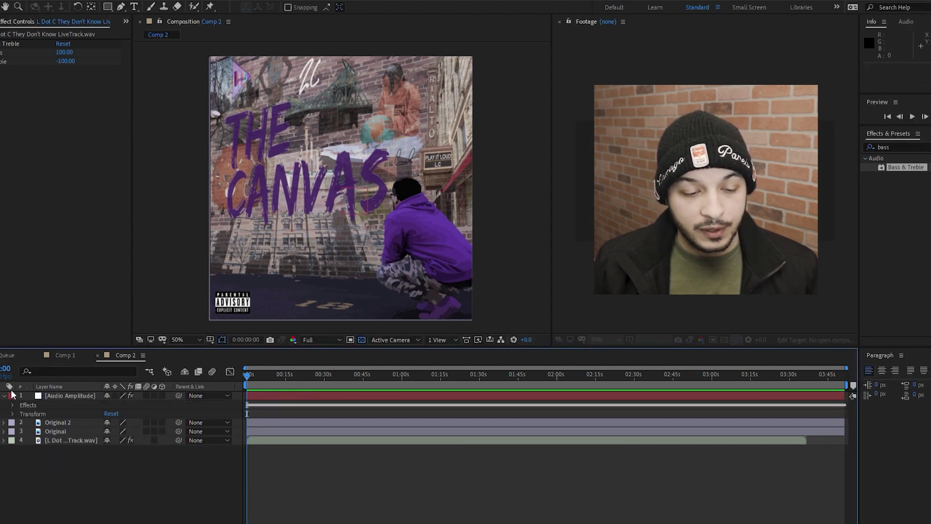
Delete Left Channel and Right Channel from Audio Amplitude, keeping only Both Channels.
click(13, 404)
click(22, 413)
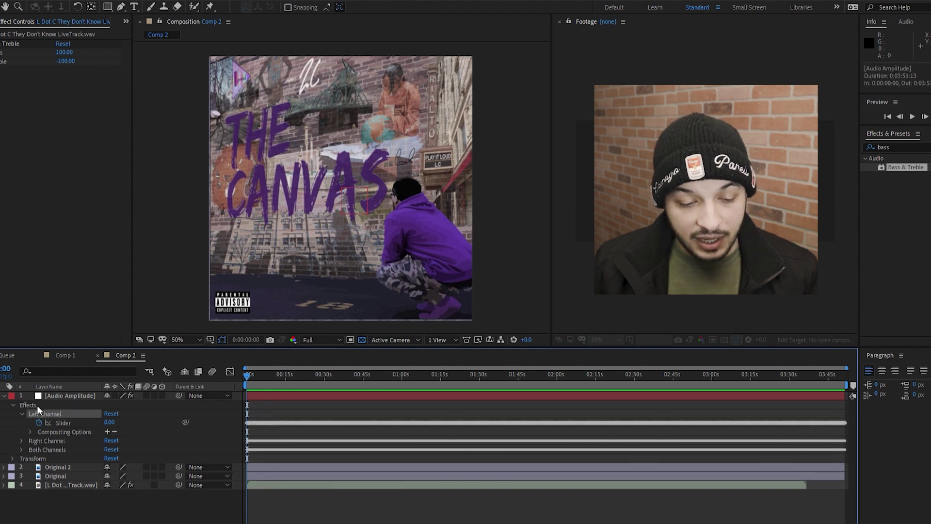
click(37, 408)
key(Delete)
key(Delete)
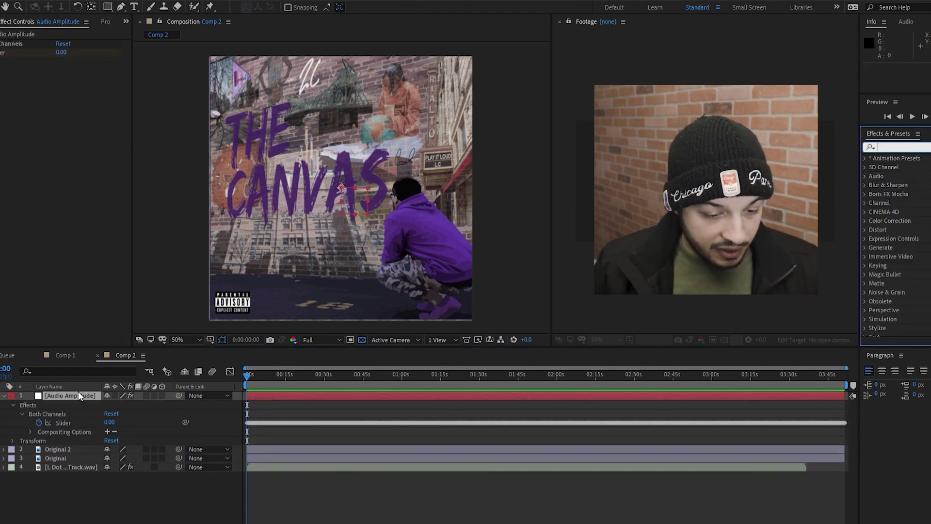
click(56, 447)
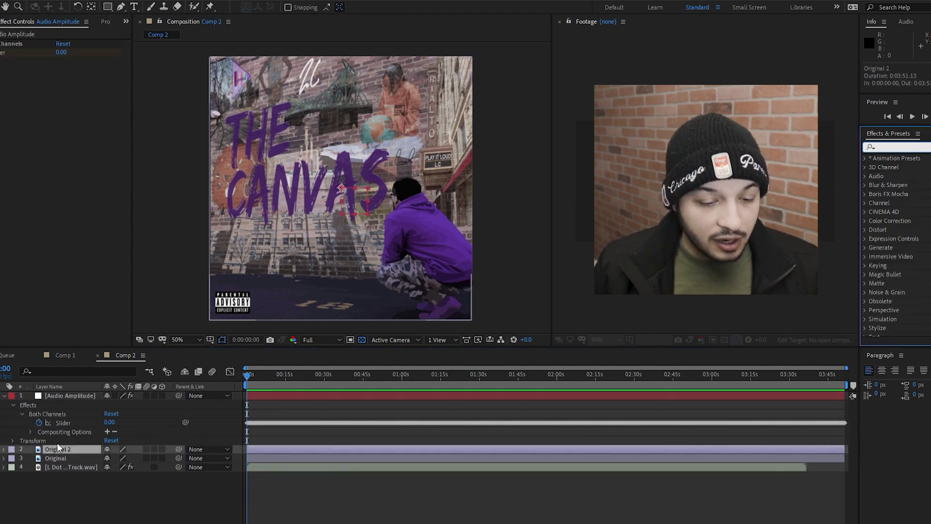
click(892, 146)
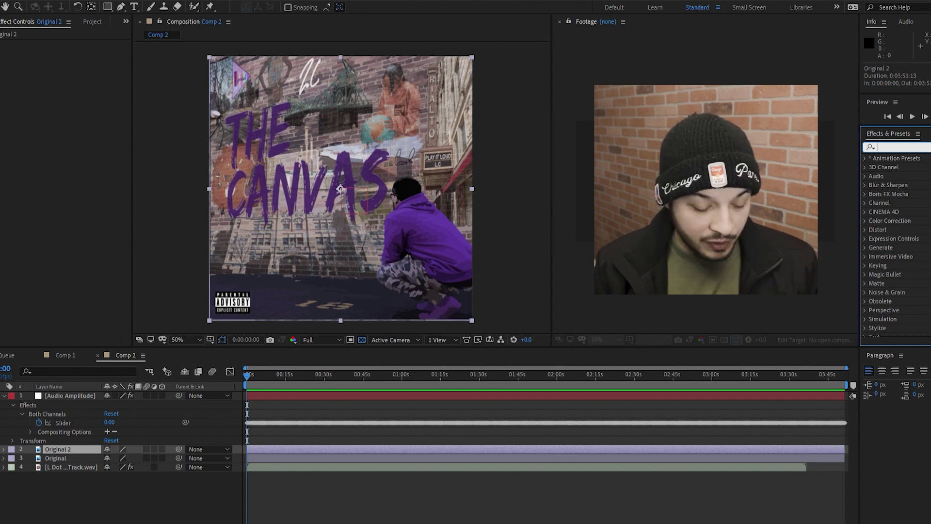
Apply Gaussian Blur to Original 2 and pick-whip its Blurriness to the Audio Amplitude slider.
text(magn)
key(BackSpace)
key(BackSpace)
key(BackSpace)
key(BackSpace)
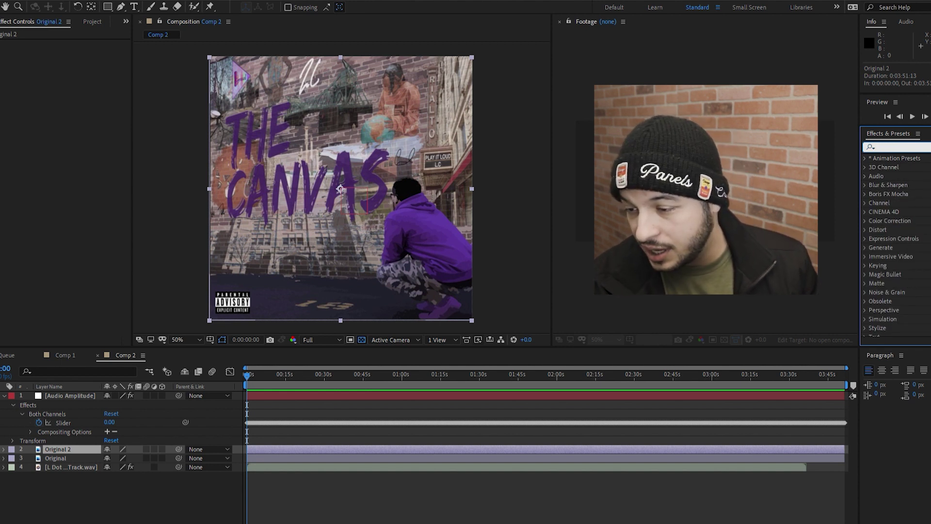
text(ga)
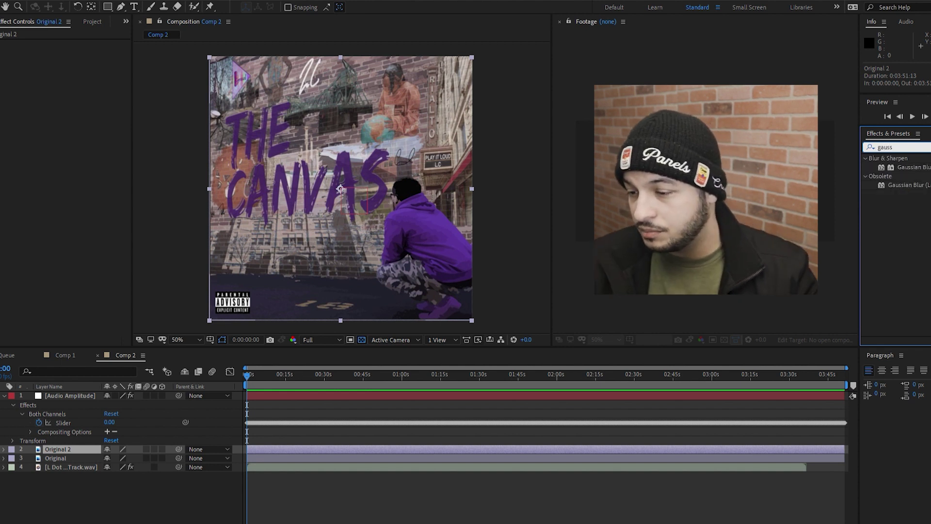
text(uss)
drag(909, 167, 68, 434)
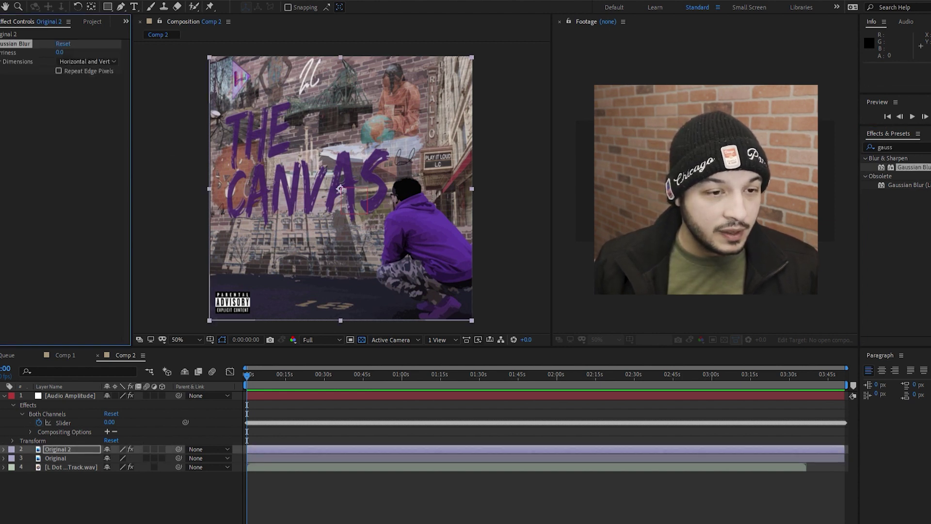
alt+click(2, 53)
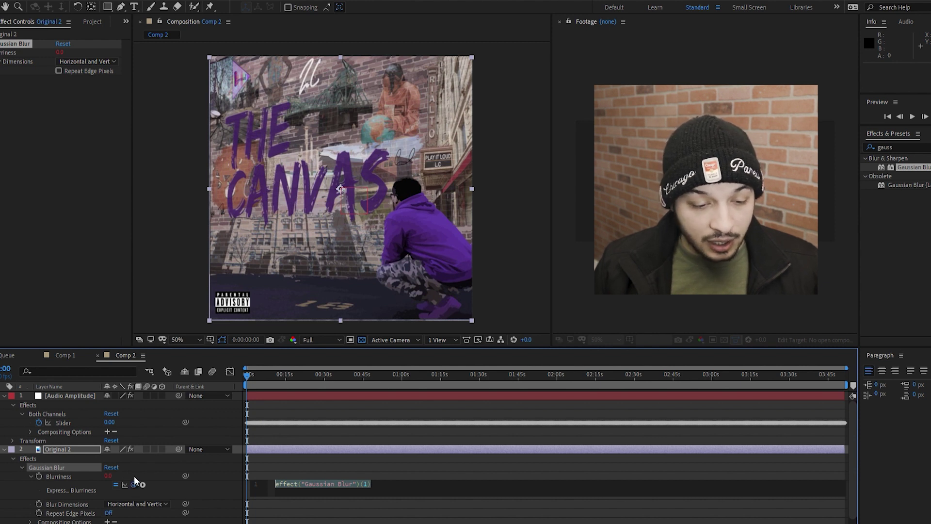
drag(134, 479, 76, 411)
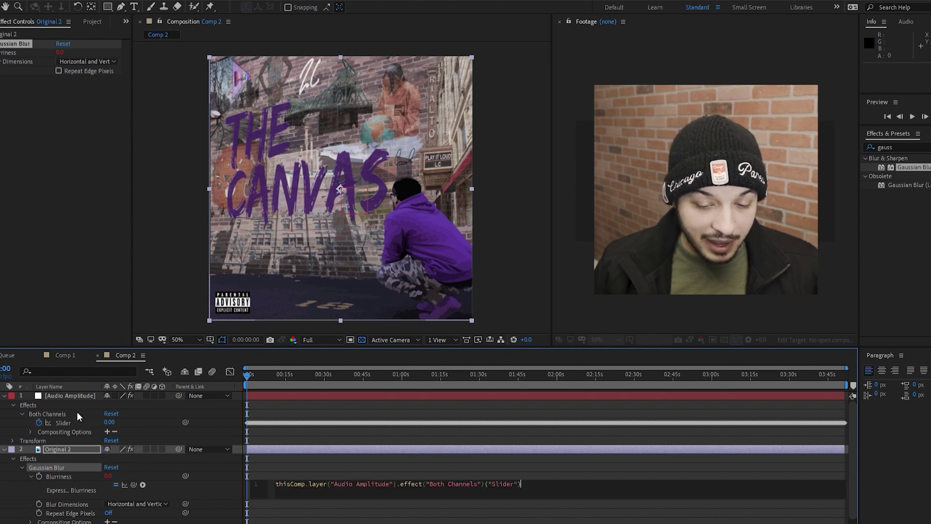
Confirm the Blurriness link, preview it, and enable Repeat Edge Pixels.
click(223, 361)
key(space)
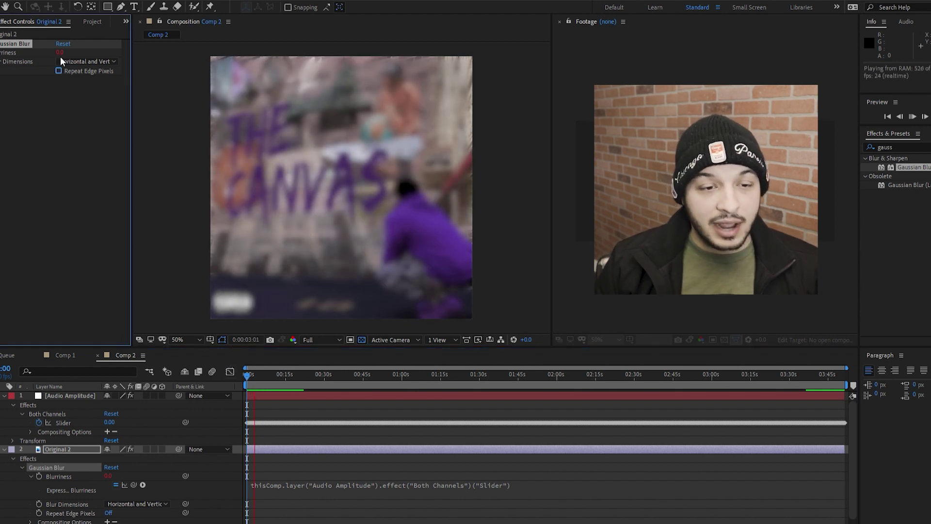
click(58, 70)
key(space)
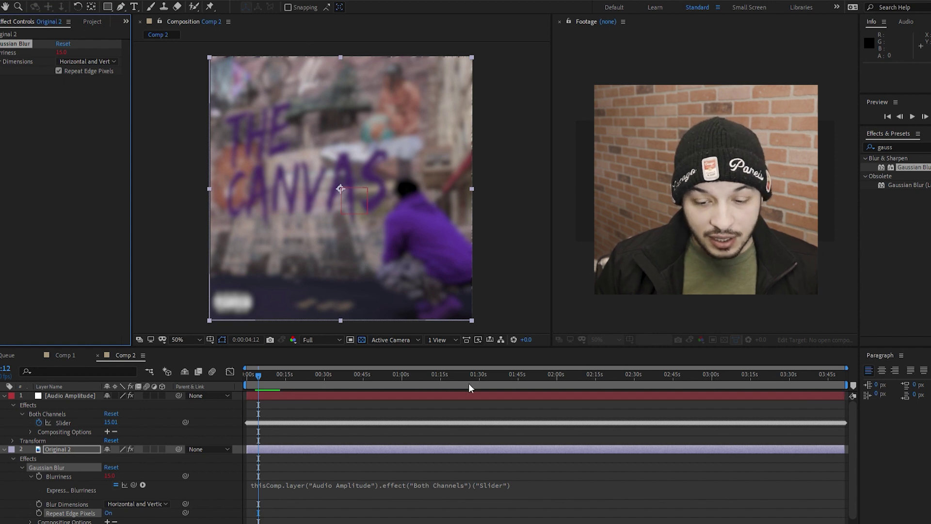
Multiply the Blurriness expression by .5 and review the halved blur from the start.
click(519, 480)
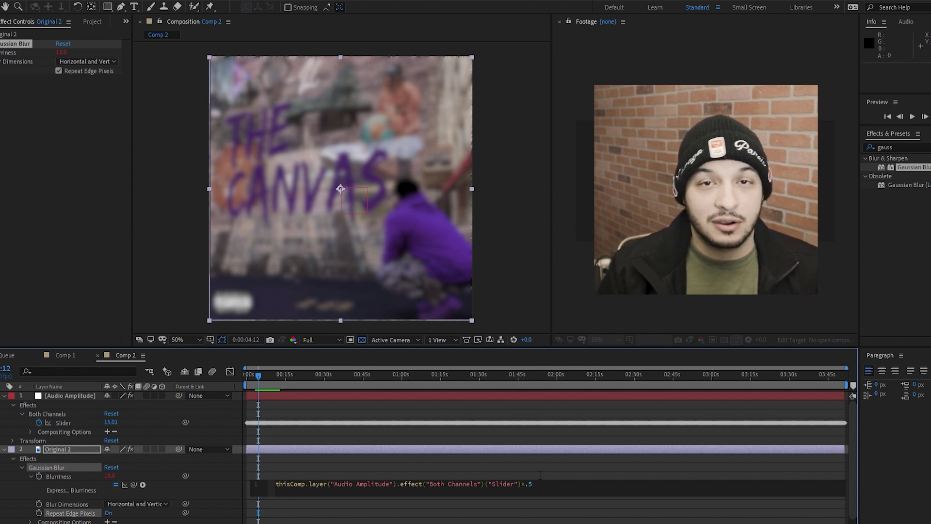
click(534, 470)
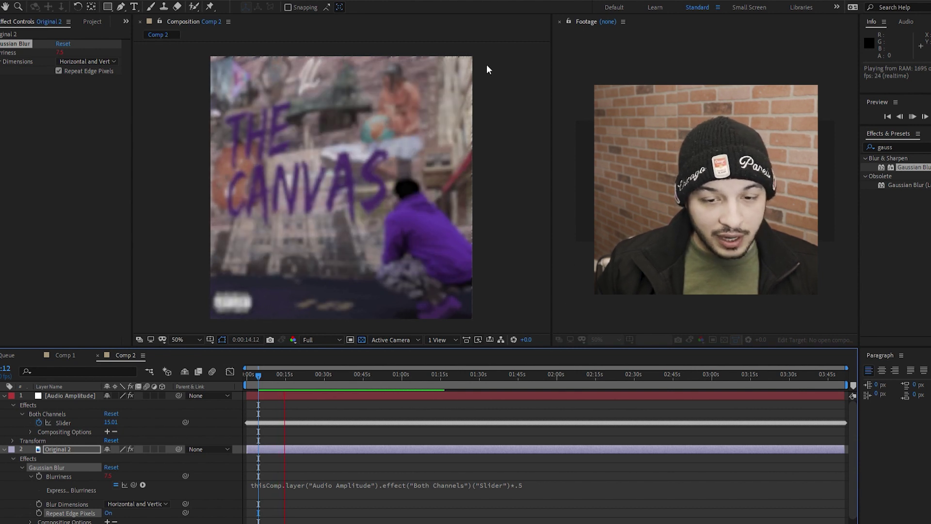
key(space)
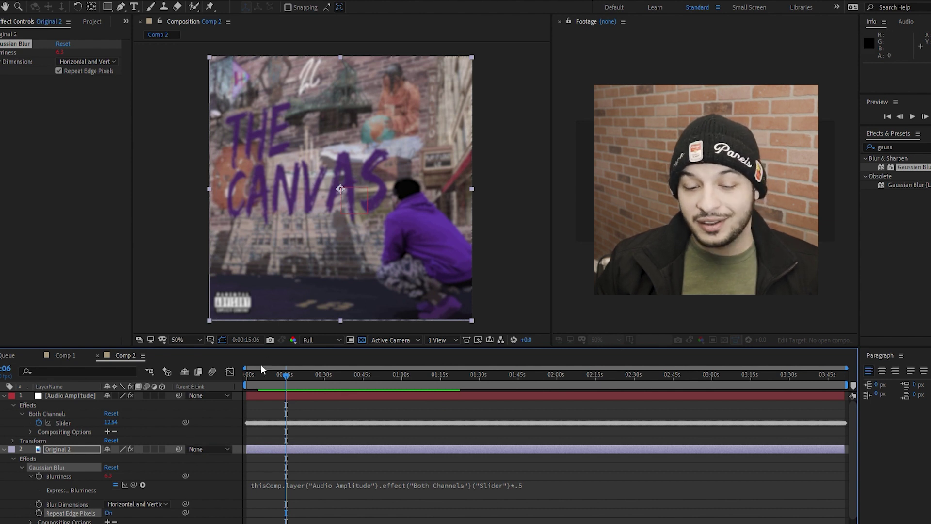
key(Home)
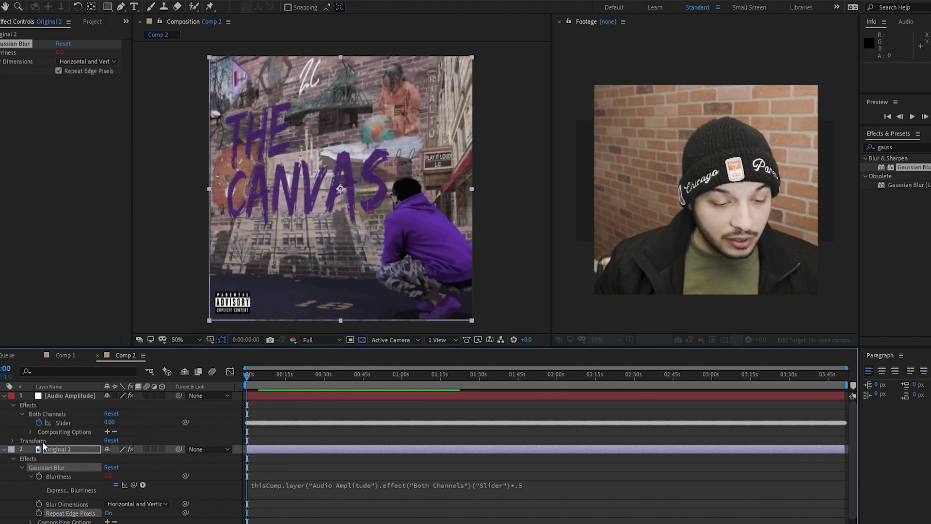
On Original 2, zoom to 100% and start a Pen mask around the figure's head.
click(46, 447)
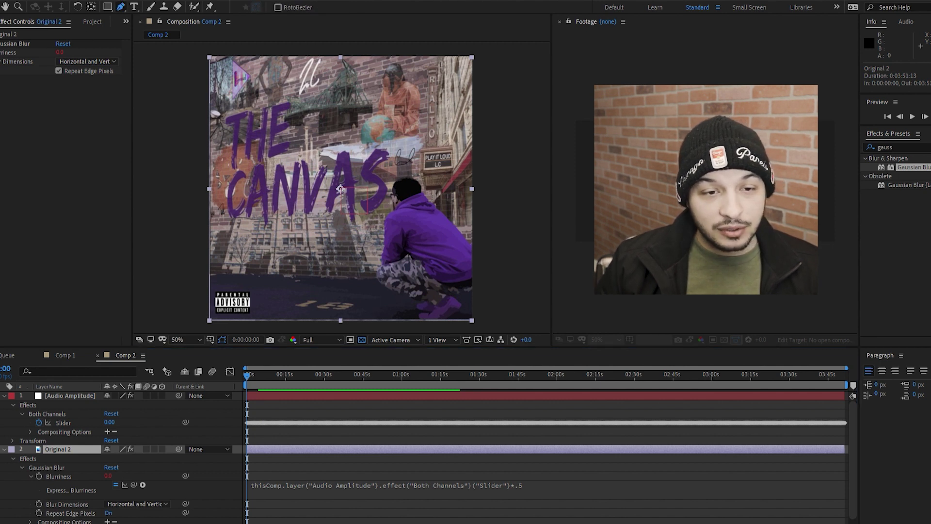
click(121, 5)
key(period)
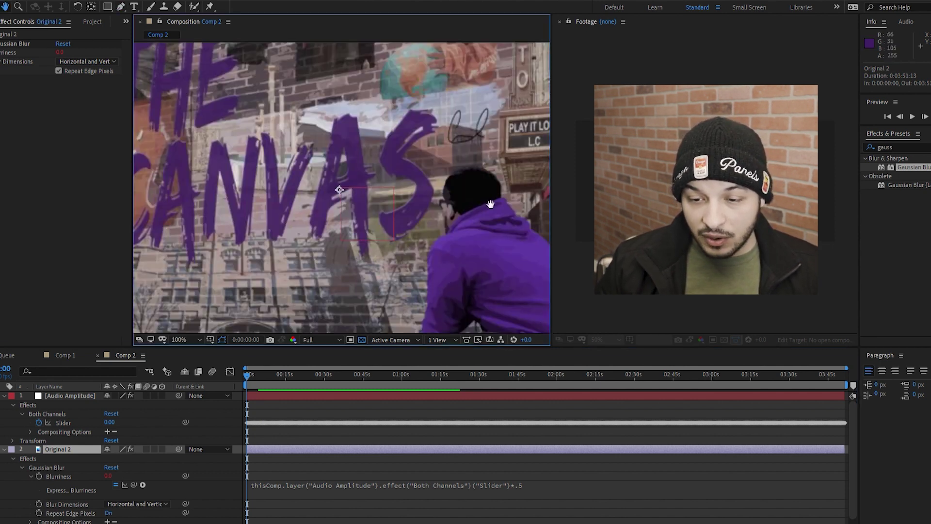
scroll(465, 194, up, 2)
click(383, 67)
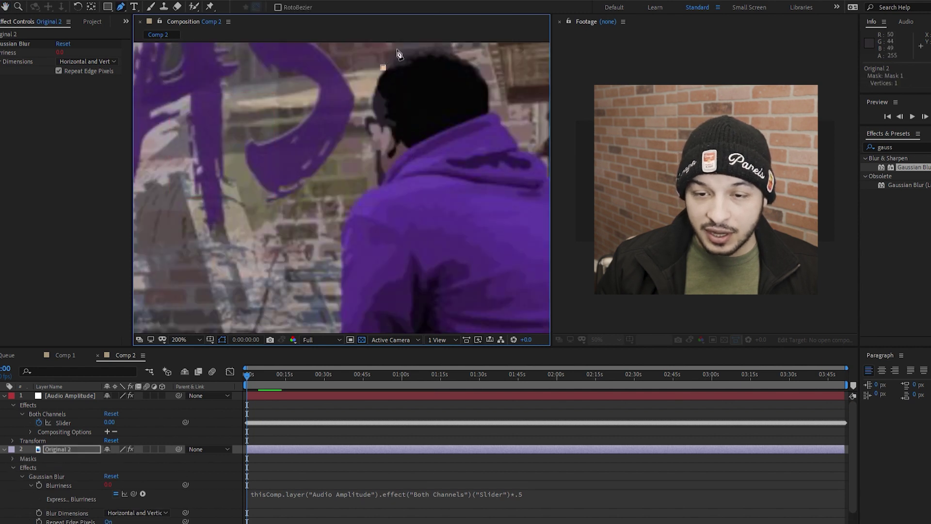
click(406, 52)
click(446, 48)
click(486, 71)
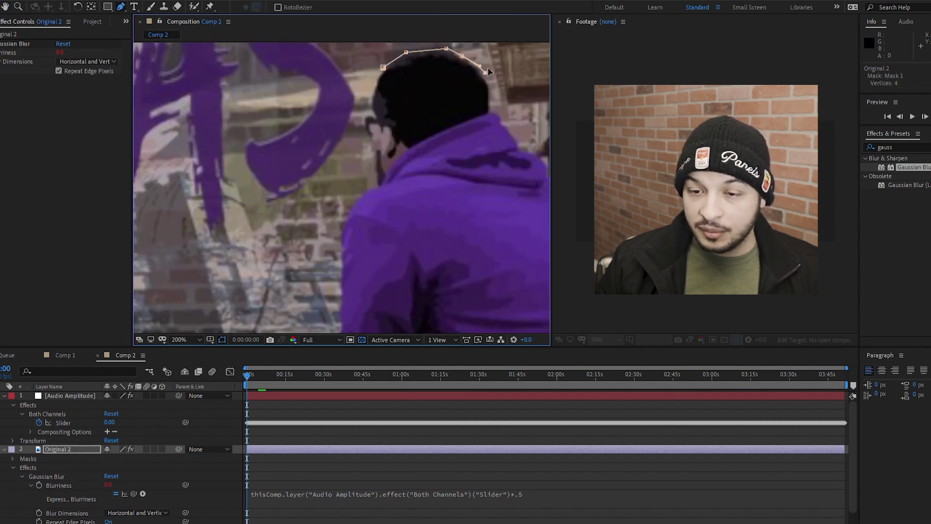
drag(520, 111, 386, 128)
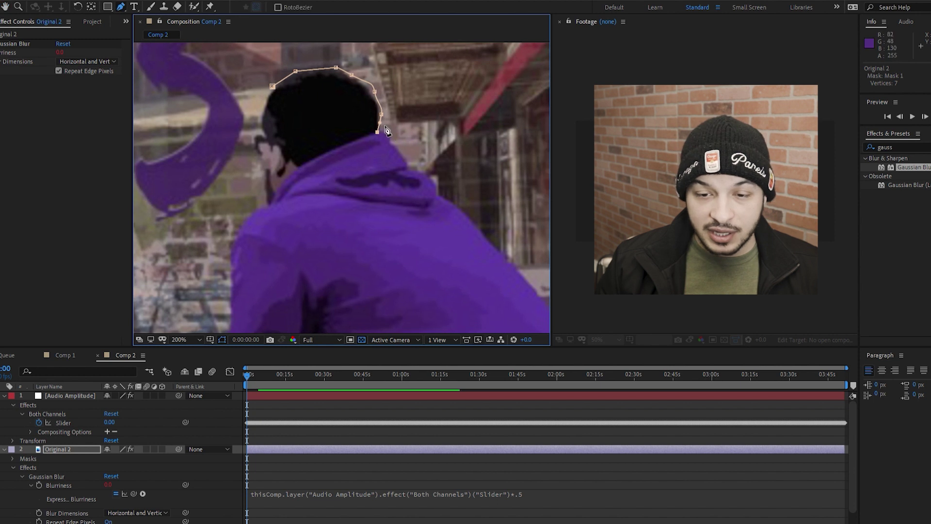
scroll(386, 127, up, 2)
Continue the mask along the shoulder and down the hoodie's back.
click(351, 190)
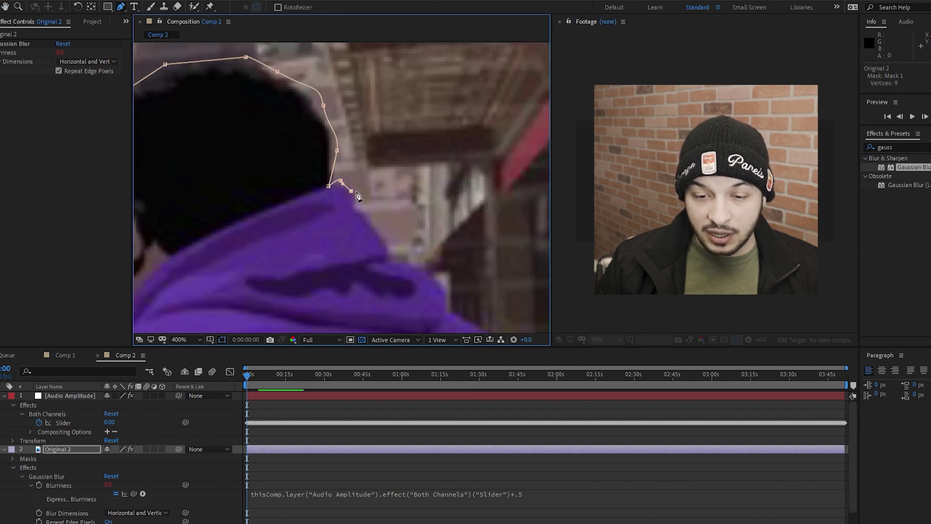
click(374, 227)
click(383, 237)
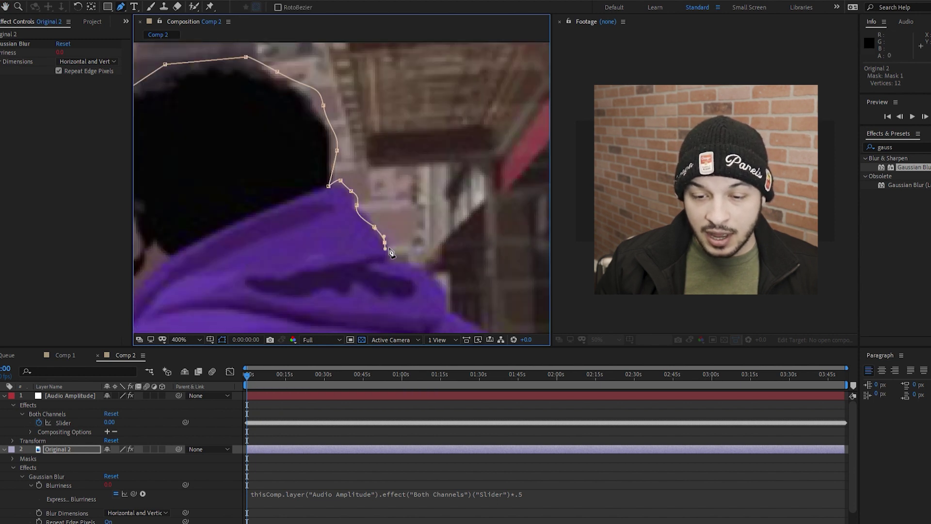
click(420, 270)
click(448, 291)
drag(456, 307, 351, 181)
click(378, 204)
click(419, 250)
click(452, 286)
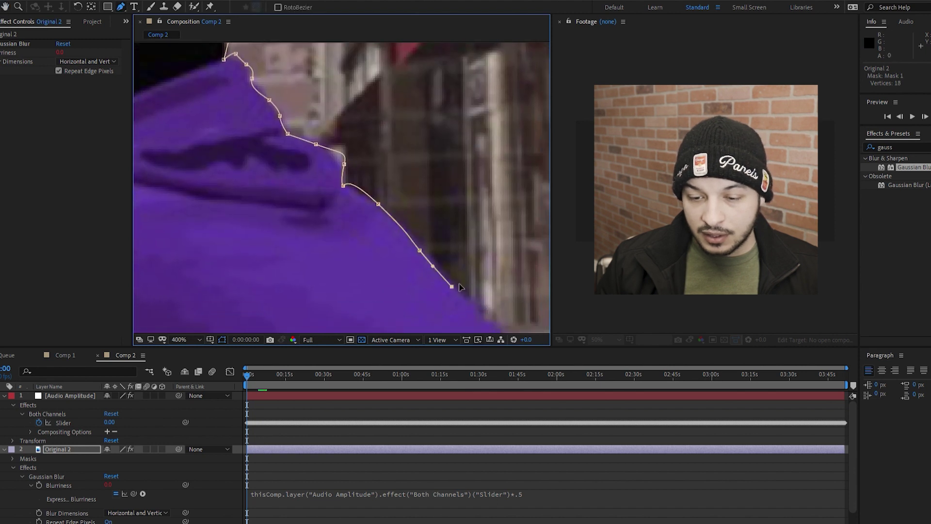
click(491, 322)
drag(491, 321, 315, 91)
Trace the hoodie's edge down to the cover's right edge.
click(352, 131)
click(384, 161)
click(419, 209)
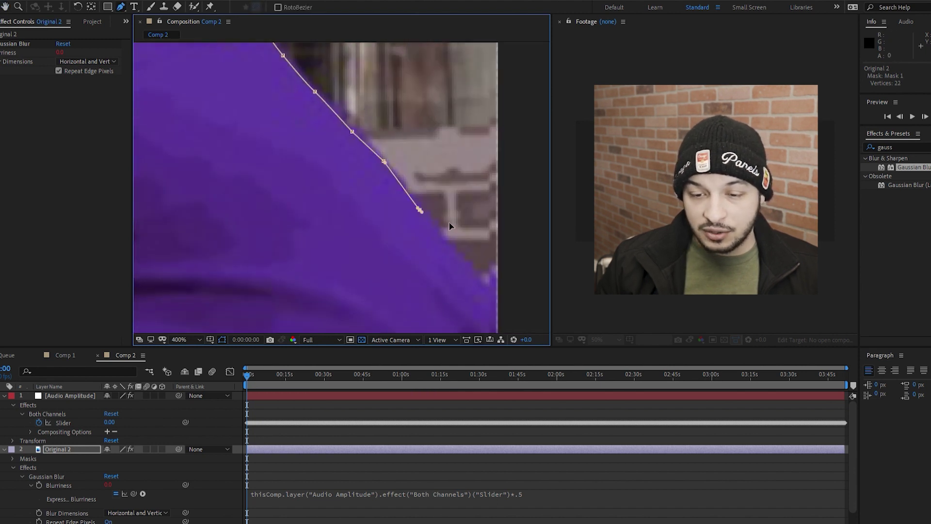
click(460, 252)
drag(495, 284, 465, 187)
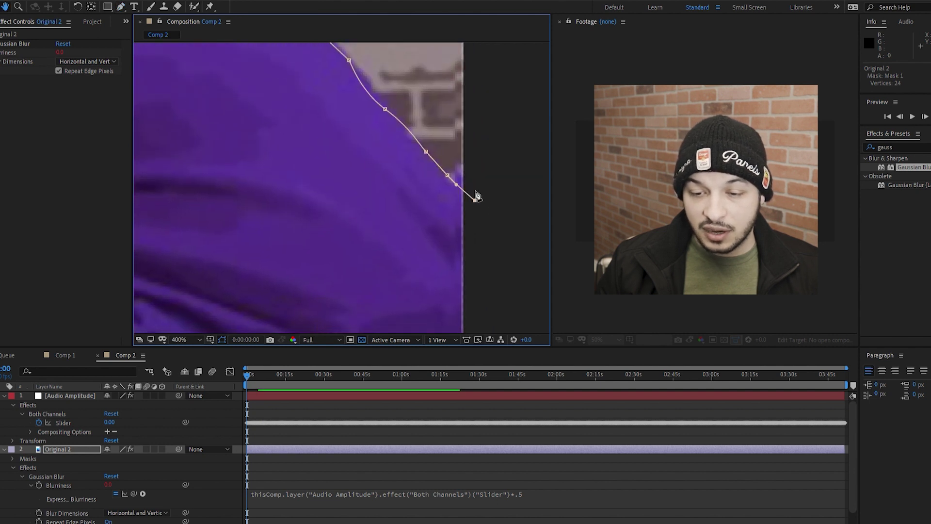
click(484, 242)
drag(484, 243, 506, 111)
click(483, 236)
drag(504, 282, 557, 133)
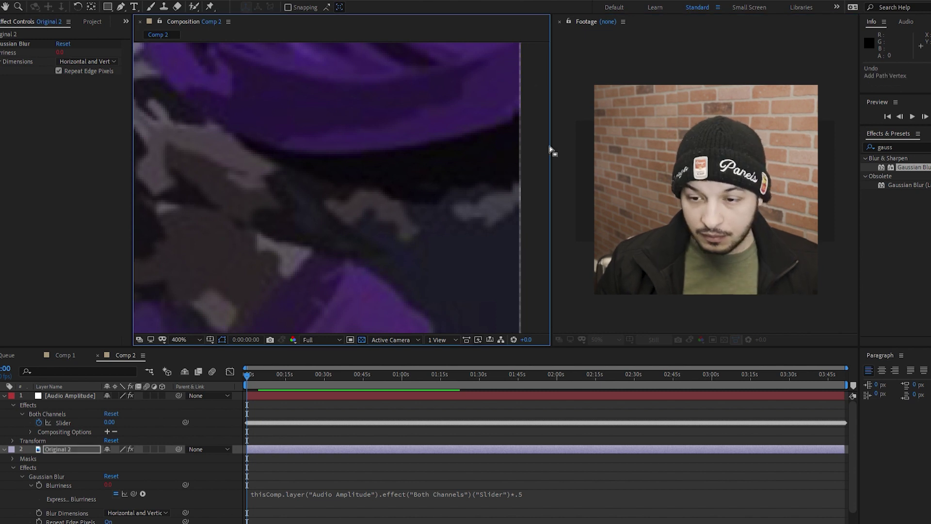
Trace the mask around the shoe and foot.
scroll(538, 83, down, 5)
scroll(529, 86, up, 1)
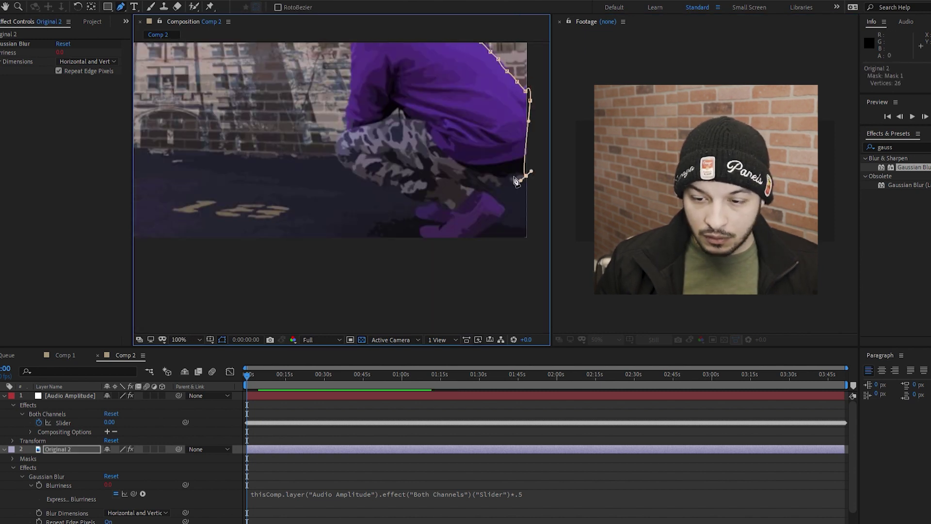
click(526, 176)
click(512, 186)
click(483, 189)
click(507, 208)
click(489, 225)
click(455, 245)
click(419, 242)
click(436, 226)
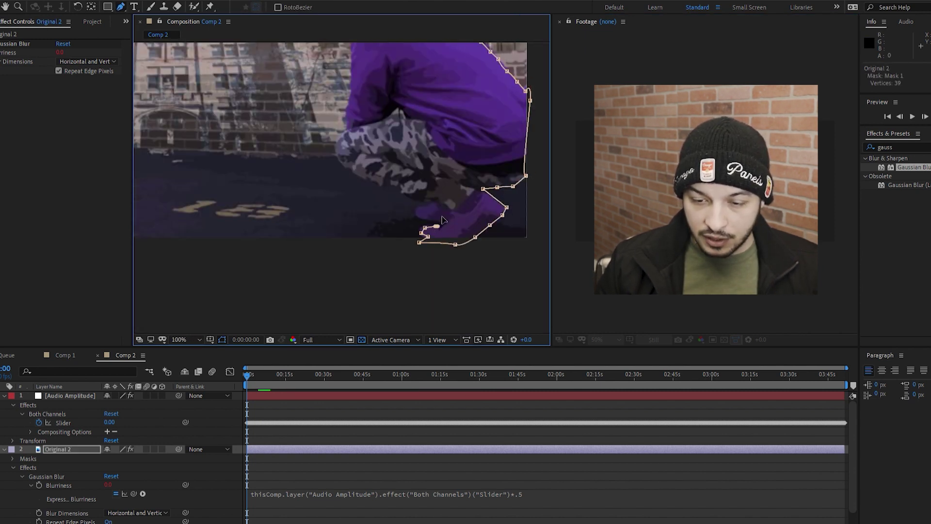
Trace the mask up the leg toward the hoodie.
click(434, 219)
click(415, 210)
click(425, 204)
click(383, 187)
click(347, 169)
click(336, 137)
click(347, 109)
click(353, 62)
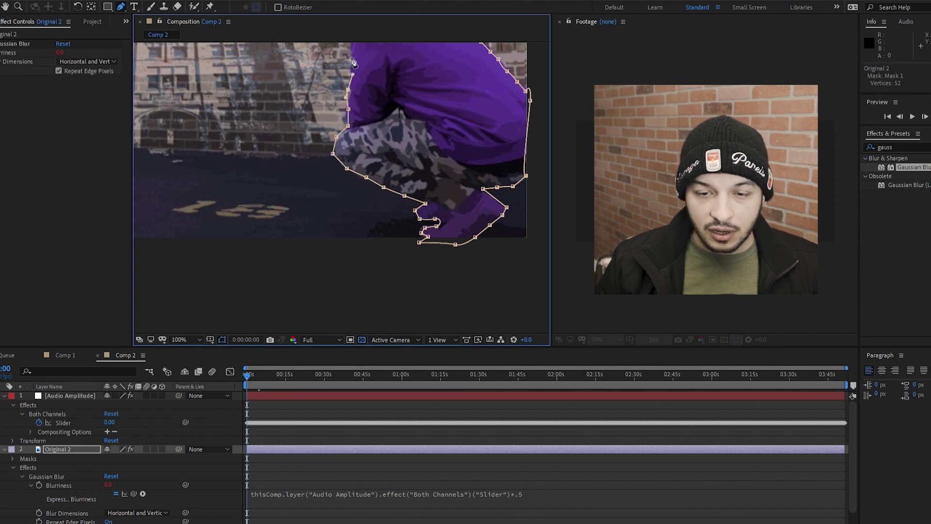
Trace up the hoodie front and face edge, closing the mask at the first point.
scroll(353, 62, up, 3)
scroll(339, 87, right, 2)
click(300, 146)
click(301, 135)
click(303, 118)
scroll(329, 81, up, 3)
scroll(301, 131, down, 2)
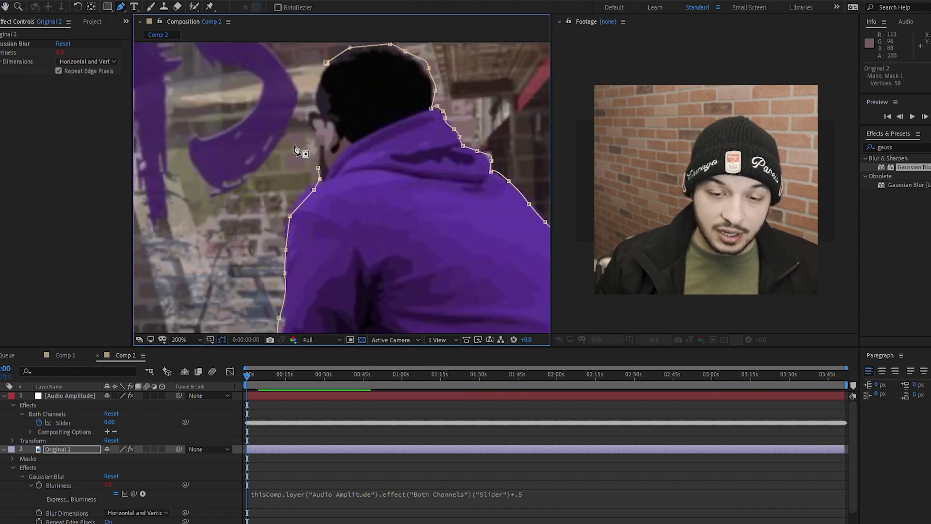
click(320, 155)
click(319, 147)
click(314, 128)
click(308, 114)
click(317, 91)
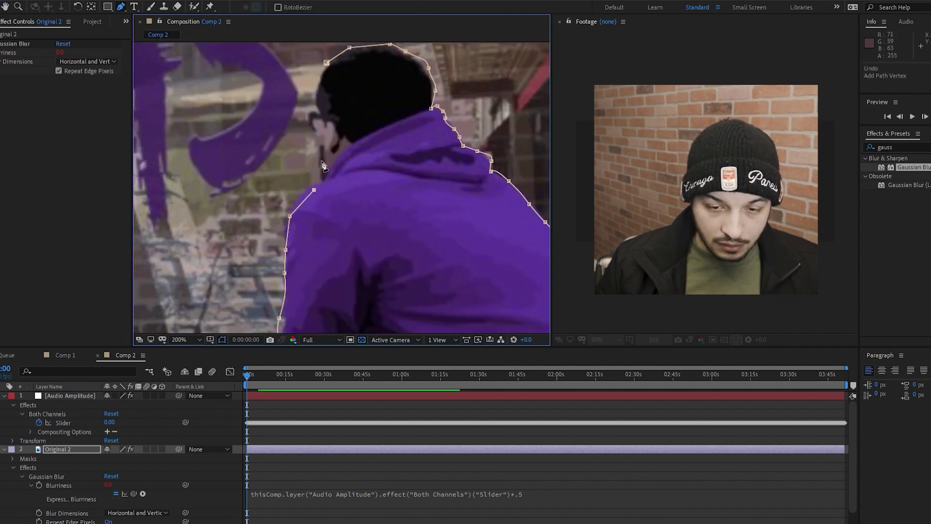
click(326, 62)
scroll(434, 139, down, 8)
scroll(438, 131, up, 4)
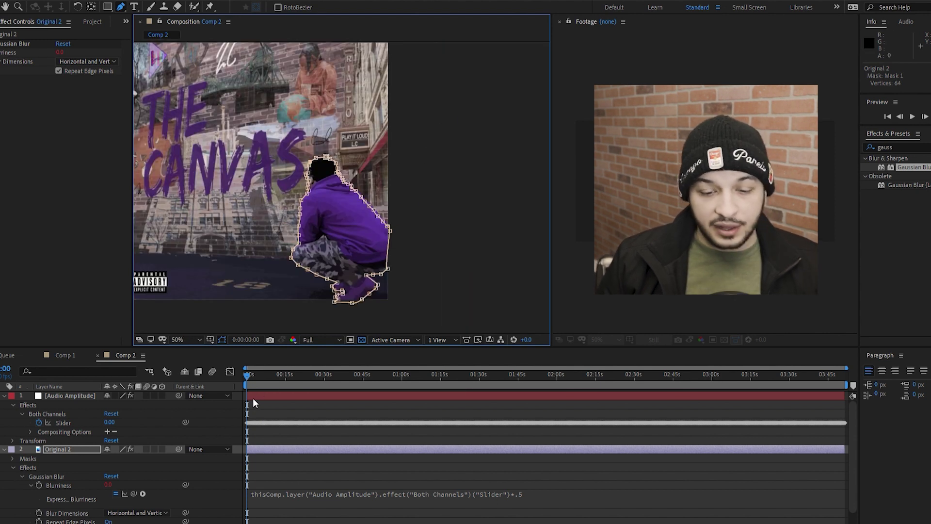
Set Mask 1 on Original 2 to Subtract and expand its feather and expansion settings.
key(space)
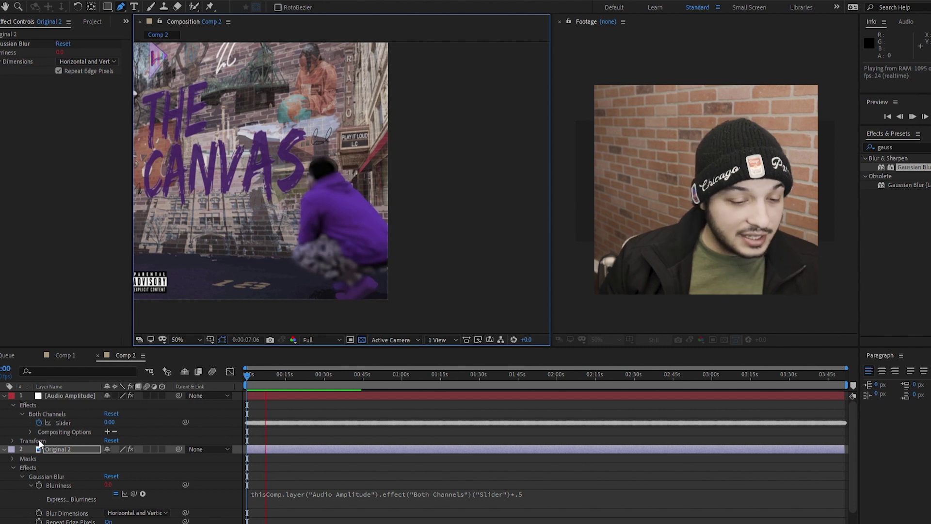
click(10, 452)
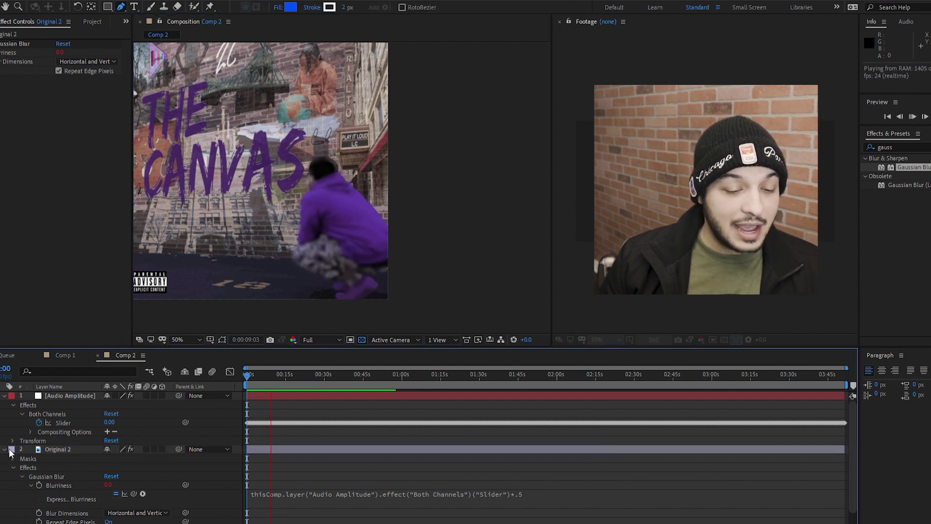
click(12, 458)
click(12, 457)
click(12, 457)
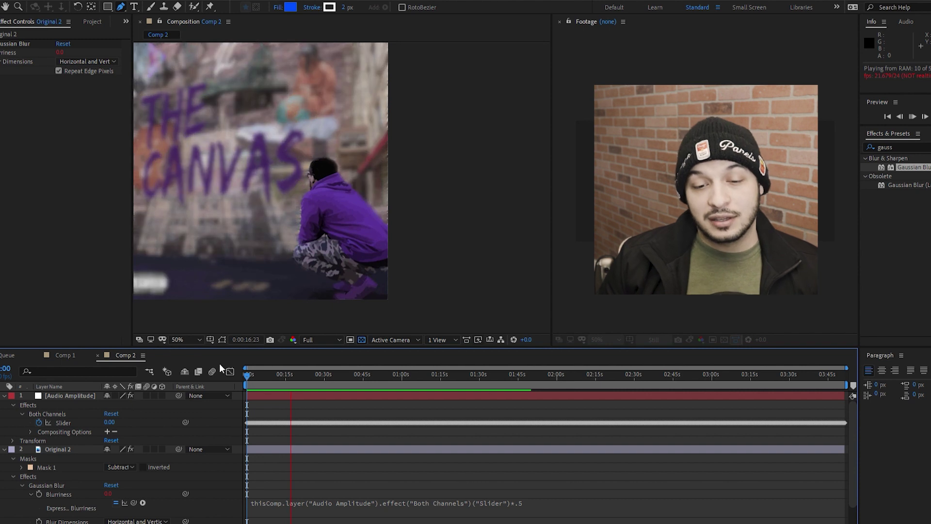
click(426, 231)
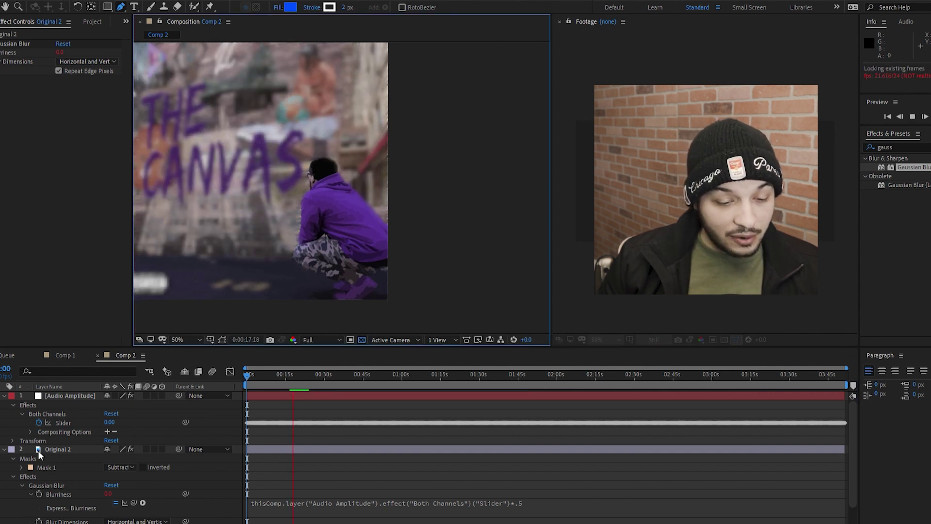
click(21, 466)
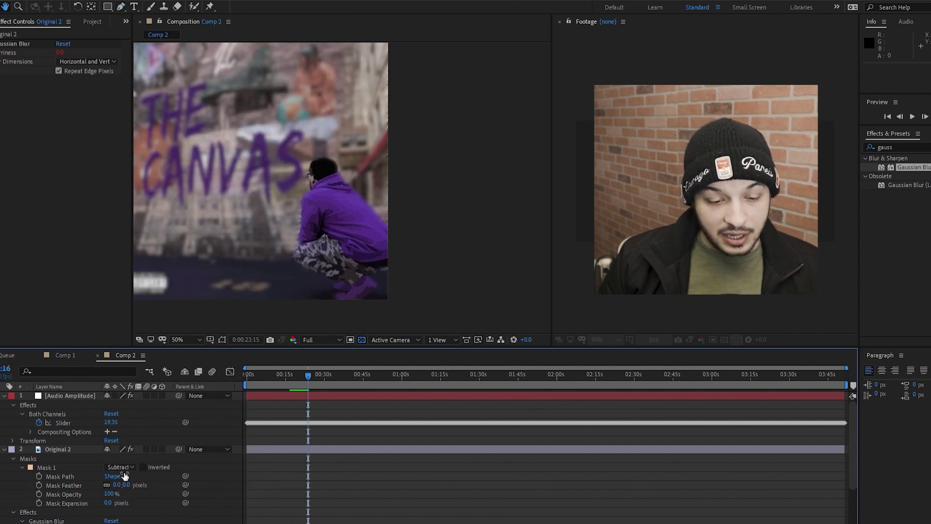
Feather Mask 1 to 42 pixels, test -31 expansion, then reset Mask Expansion to 0.
drag(117, 485, 137, 484)
key(space)
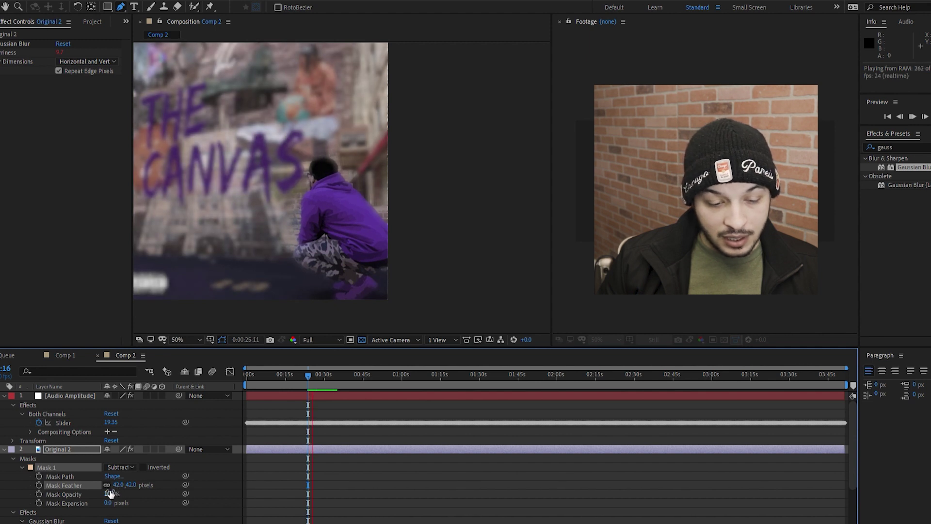
drag(107, 502, 96, 495)
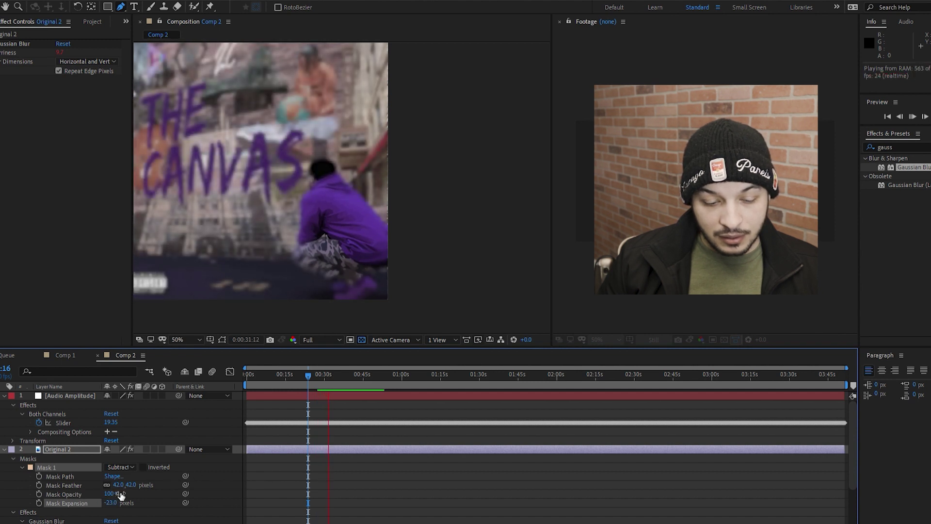
click(110, 502)
text(0)
key(Return)
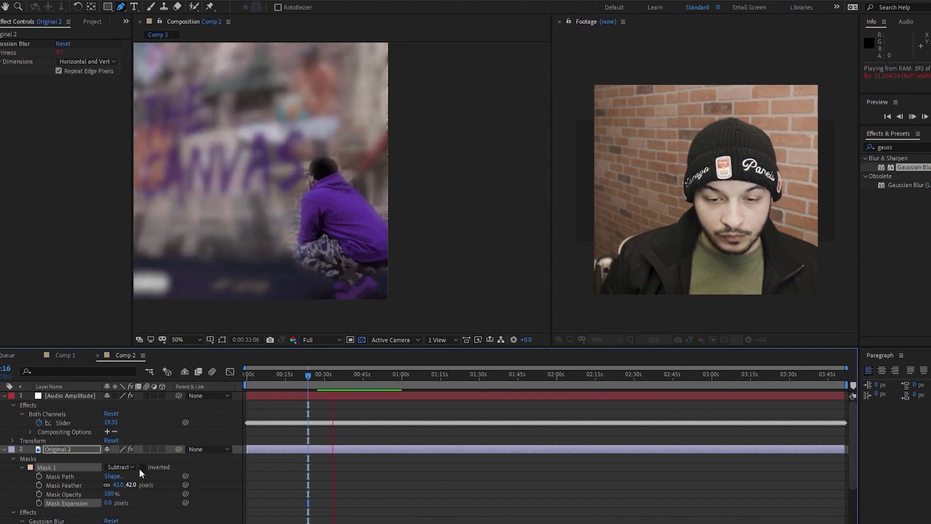
scroll(382, 214, down, 6)
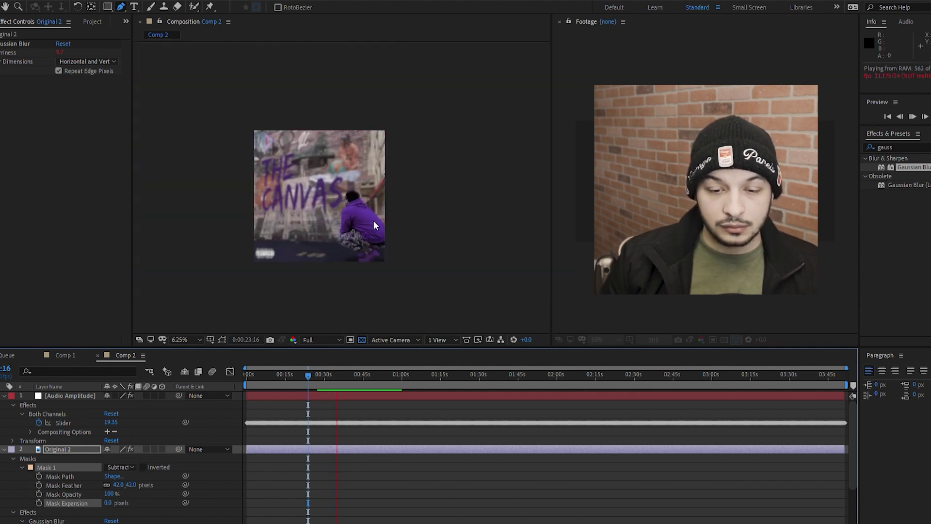
scroll(387, 231, up, 8)
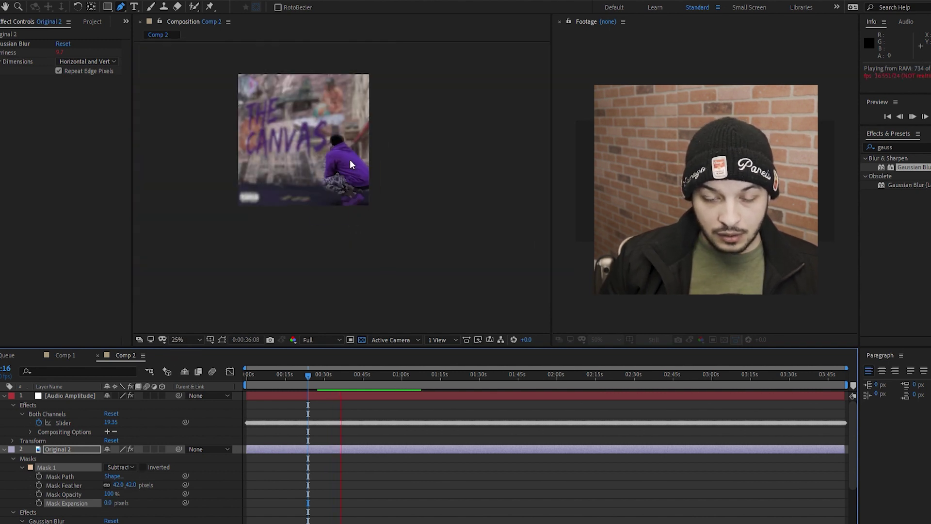
Lower Mask 1's feather to 19 pixels and drag its points to refit the figure's back.
key(space)
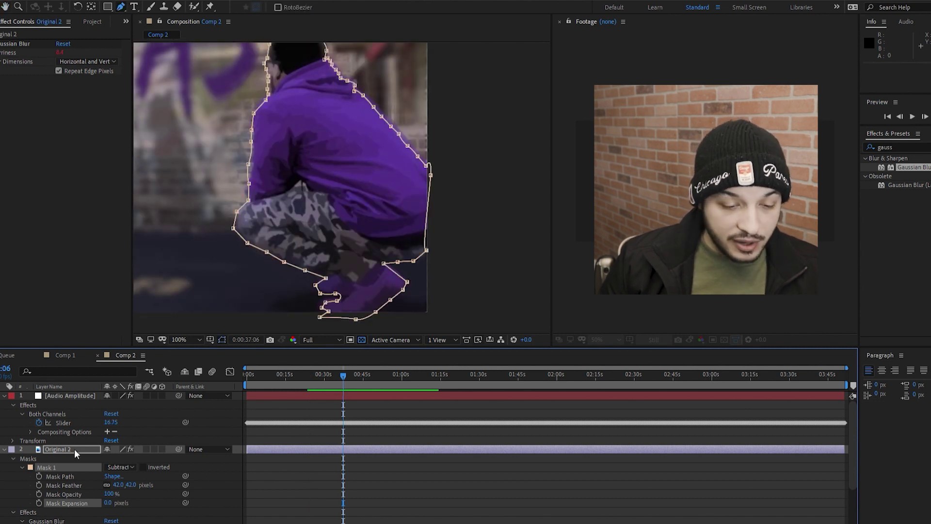
click(47, 467)
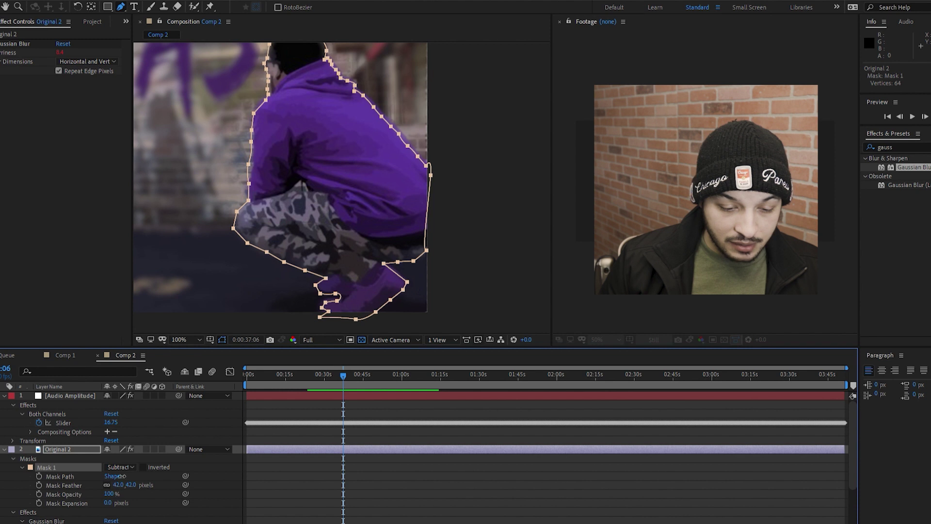
drag(121, 475, 114, 476)
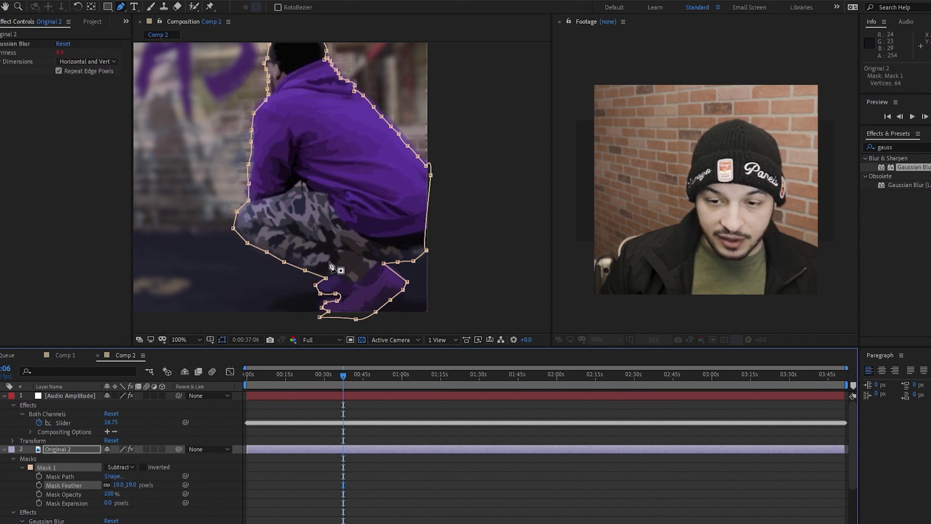
drag(396, 126, 387, 107)
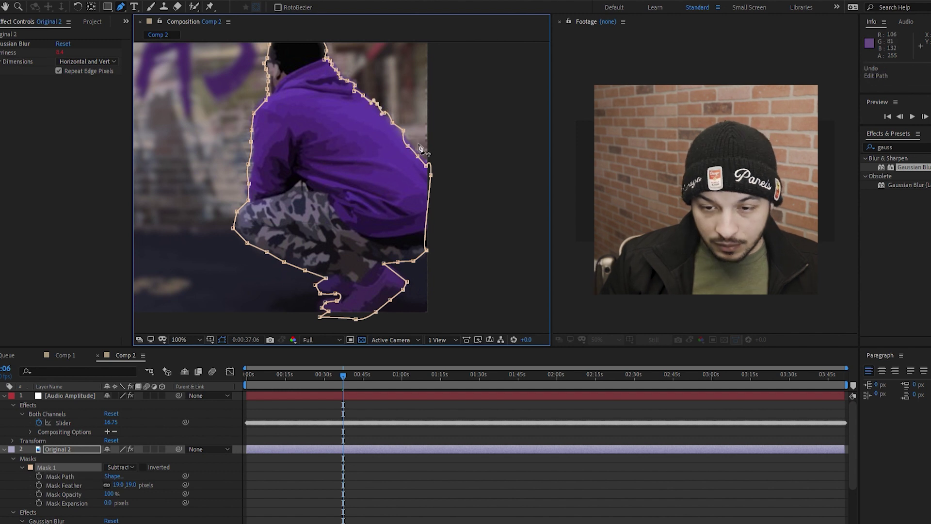
drag(327, 47, 388, 187)
click(324, 374)
key(comma)
key(comma)
key(comma)
key(comma)
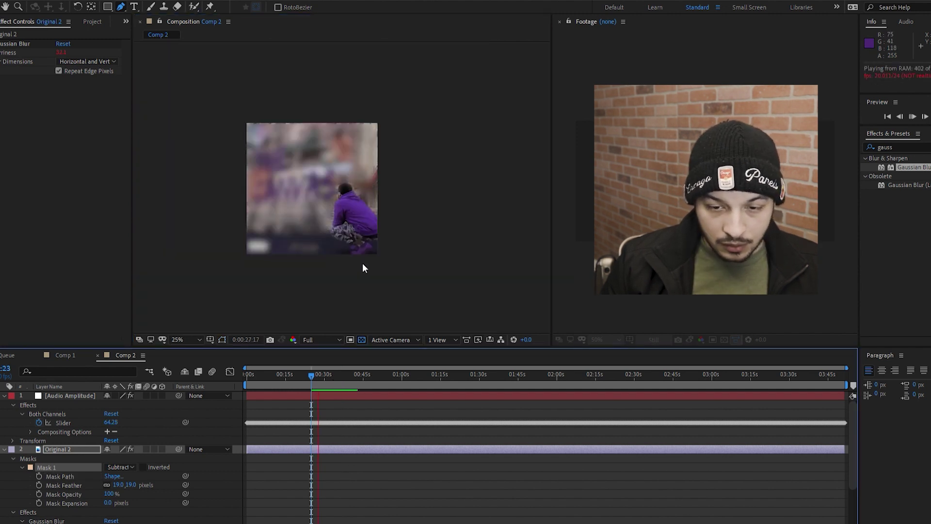
click(4, 449)
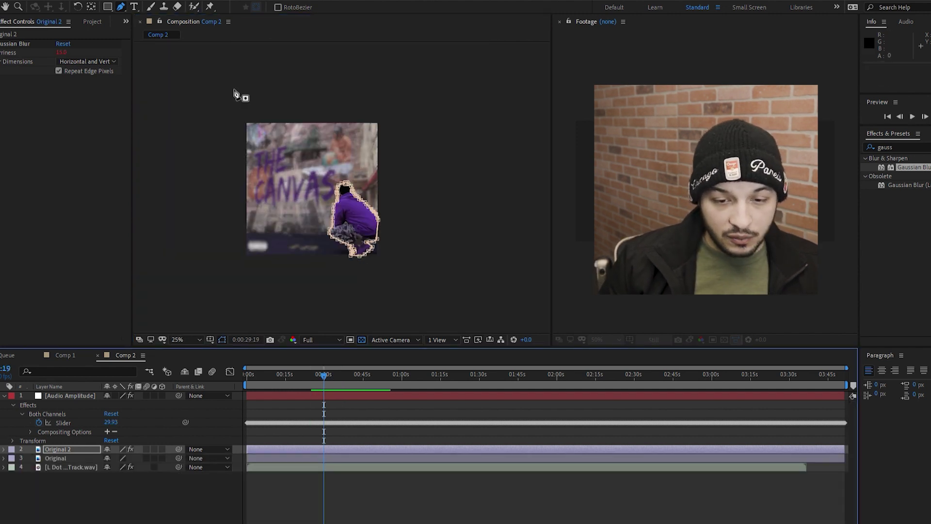
Switch to Comp 1 and play it back from the start.
drag(325, 372, 327, 376)
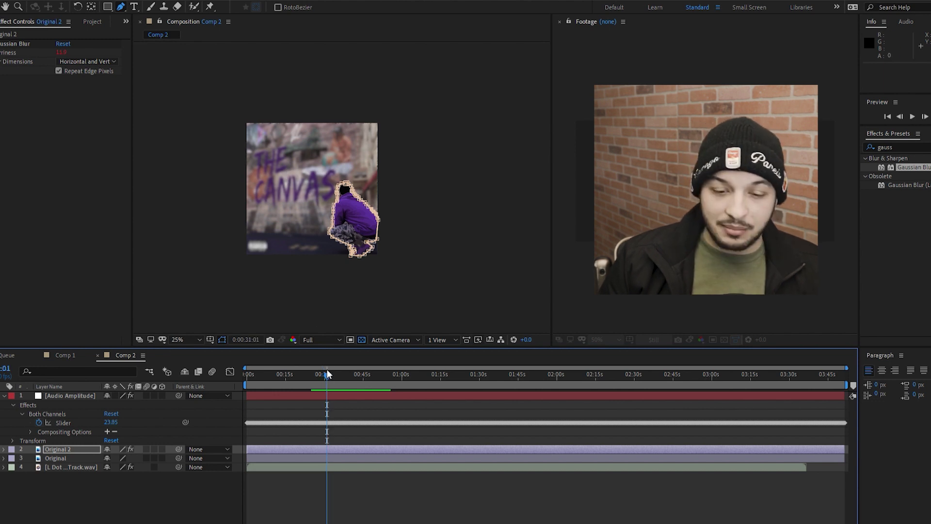
key(Home)
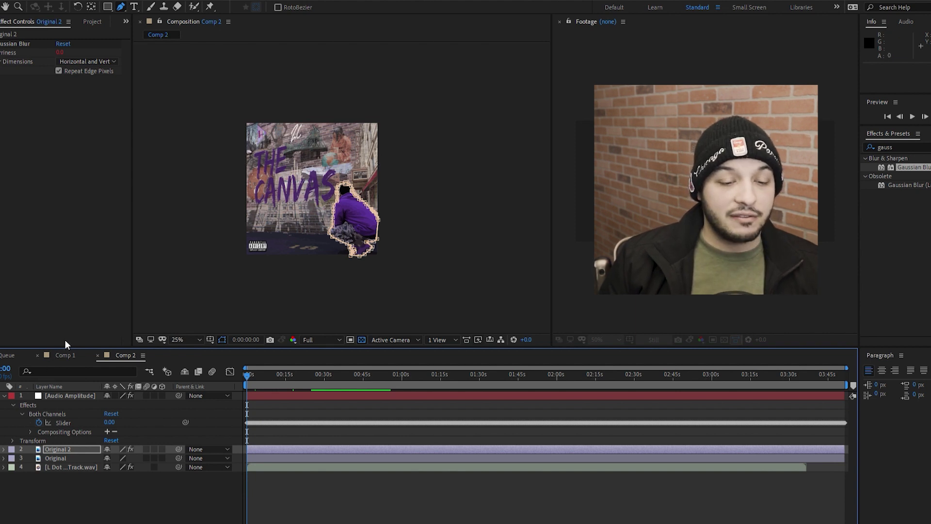
click(65, 355)
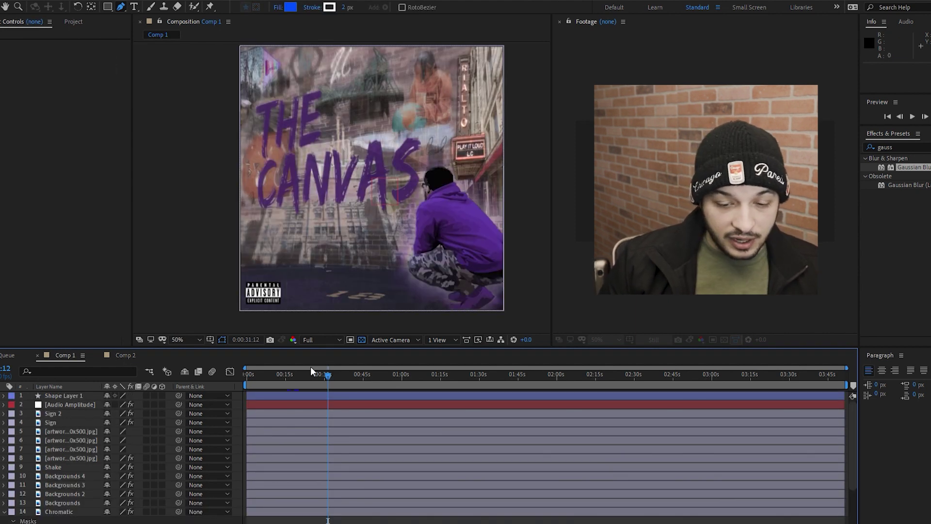
key(Home)
key(space)
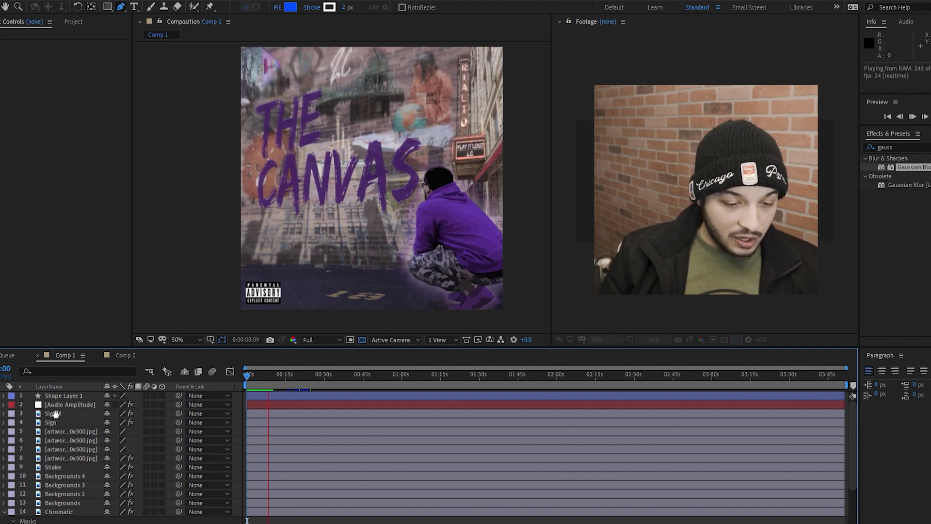
scroll(61, 401, down, 4)
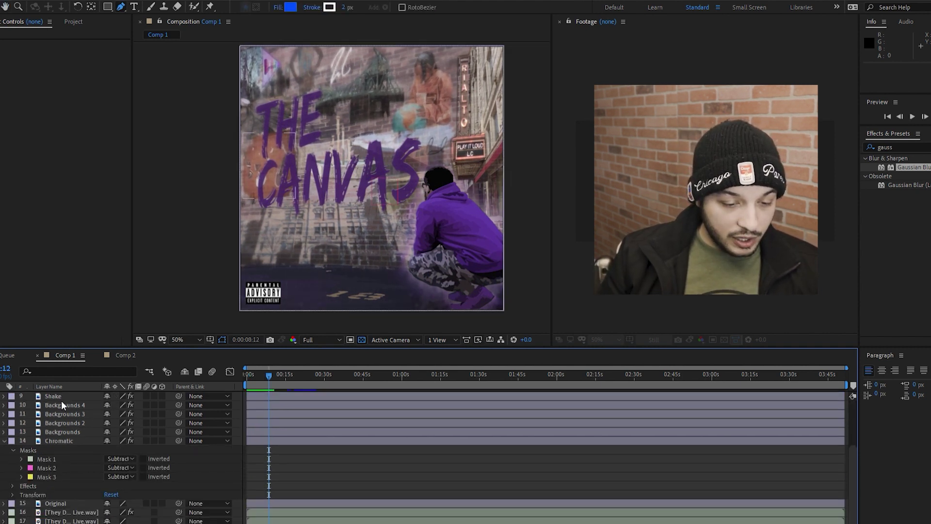
click(3, 439)
click(50, 502)
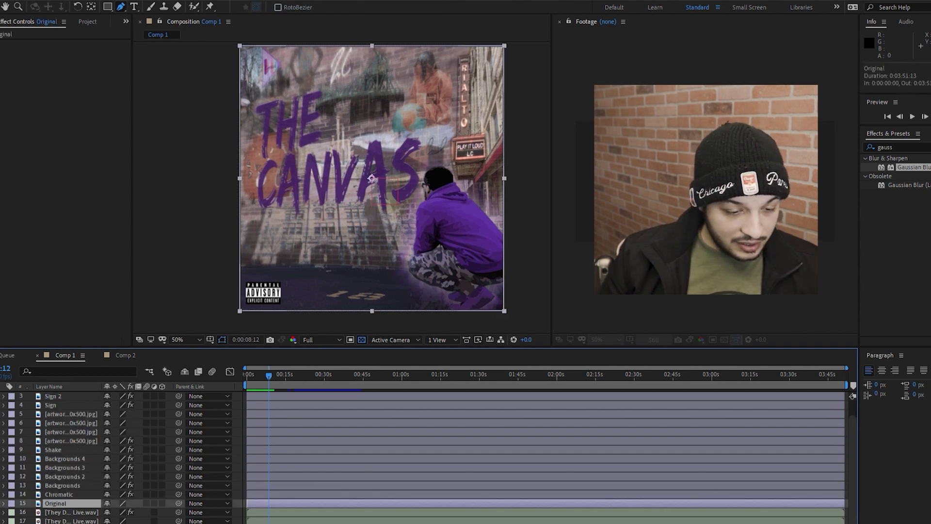
key(space)
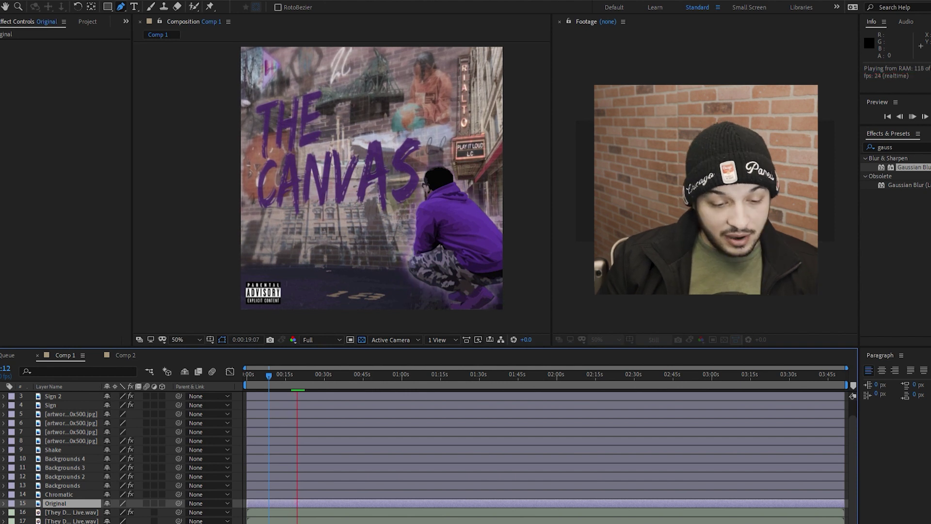
key(space)
Inspect the effects and masks on the Backgrounds layers 1 through 4.
click(62, 484)
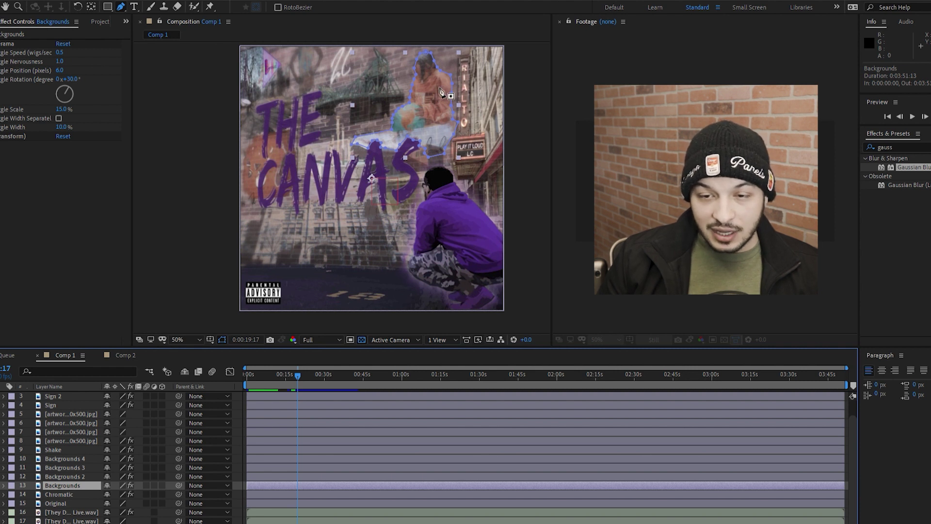
key(ctrl+Up)
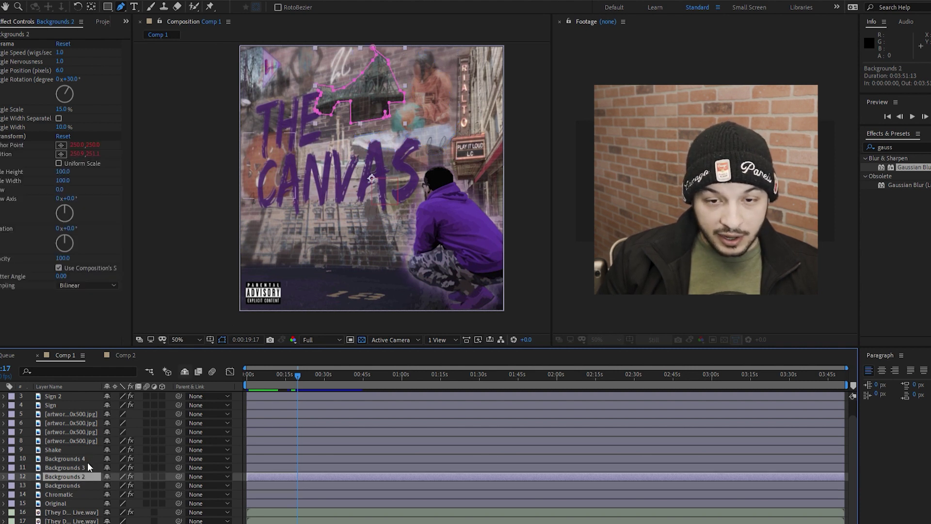
key(ctrl+Up)
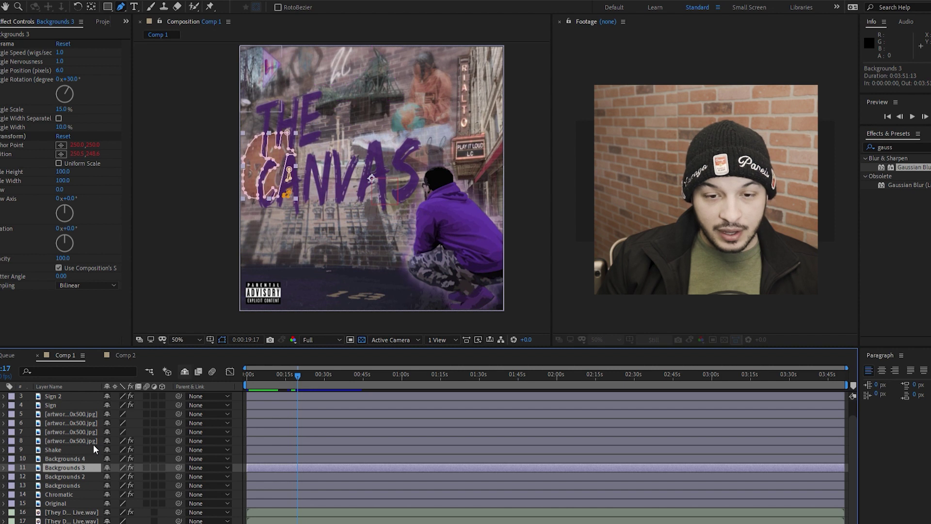
key(ctrl+Up)
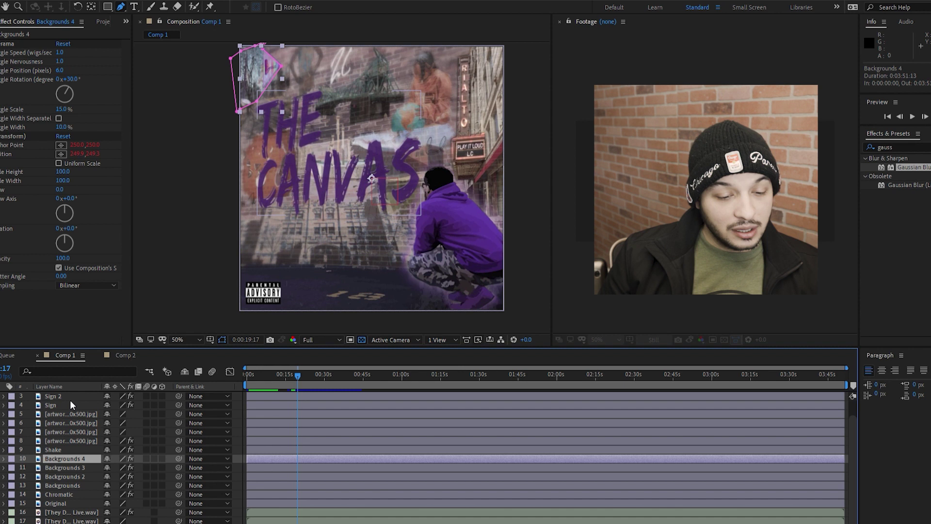
Preview the Shake layer's Wave Warp, stop at 0:00:25:02, and select the figure cutout layer 8.
click(55, 447)
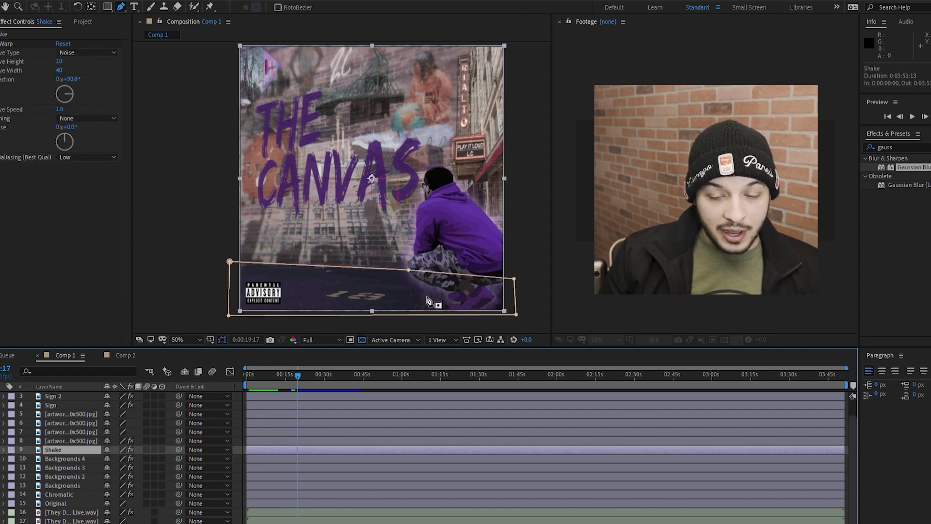
key(space)
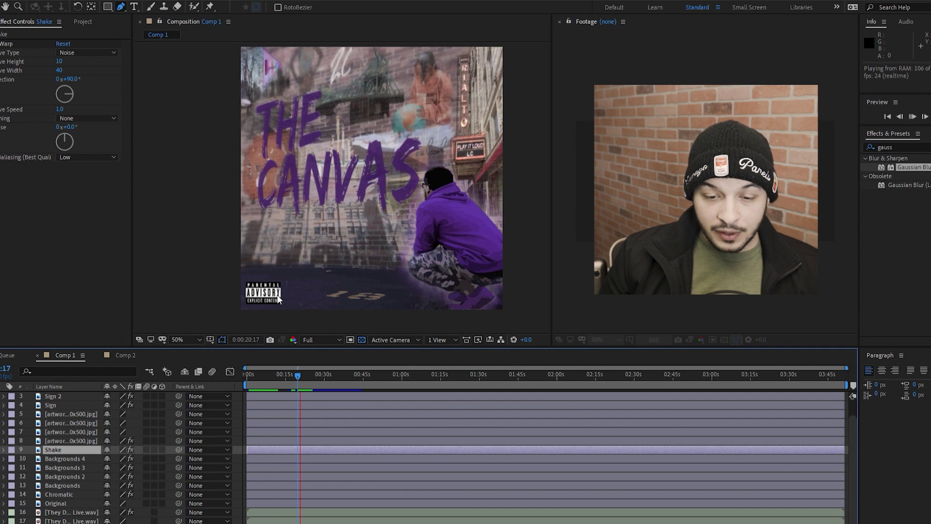
key(g)
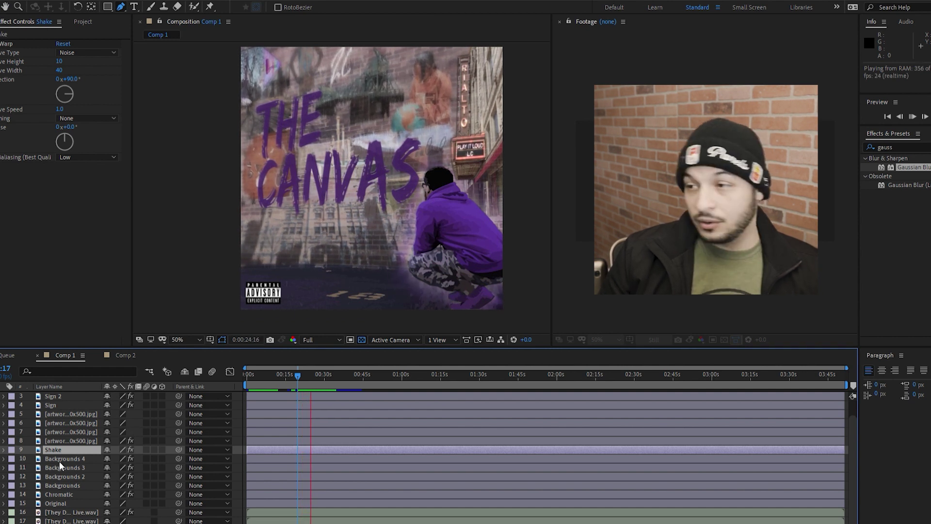
click(72, 440)
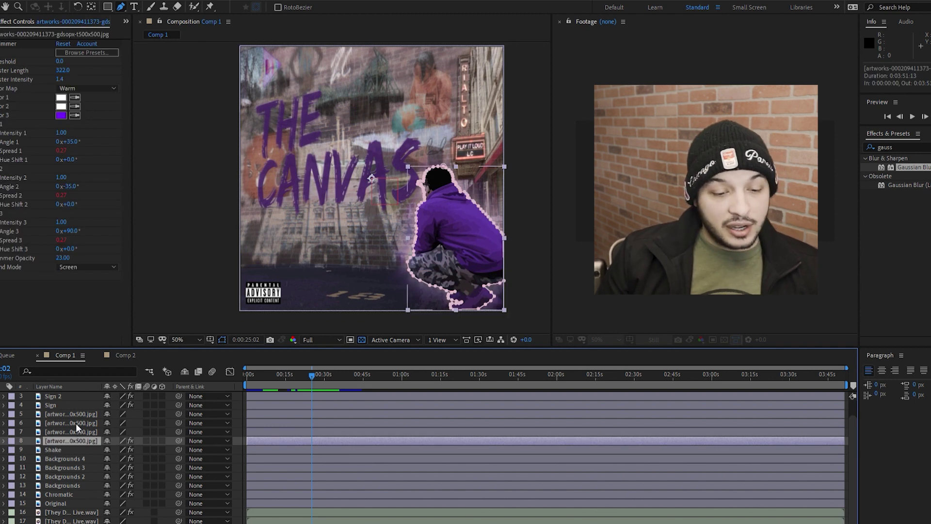
Select artwork layer 7 and play the preview from 0:00:25:02 until 0:00:29:03.
click(75, 427)
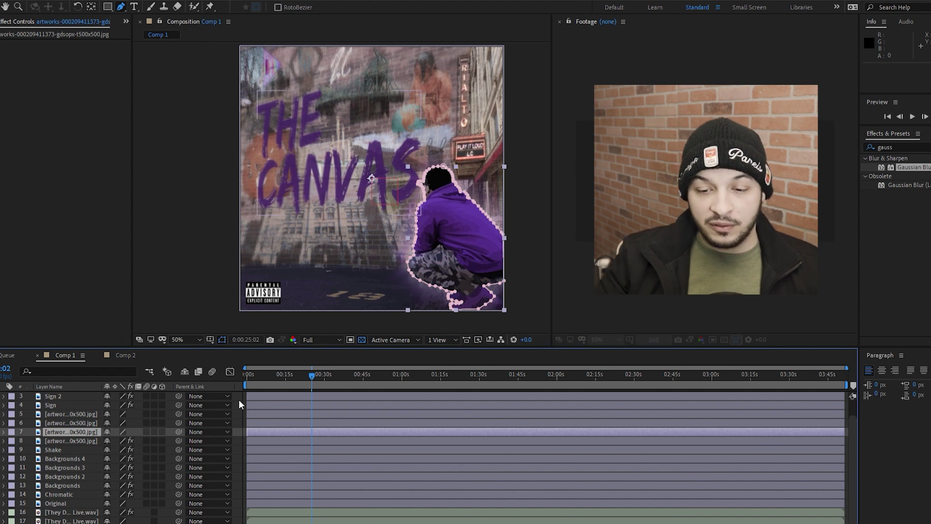
key(space)
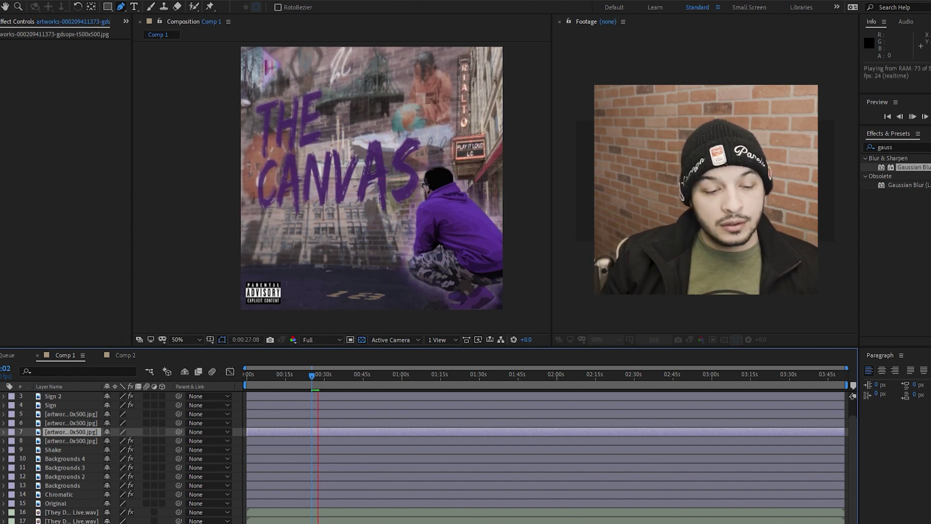
key(space)
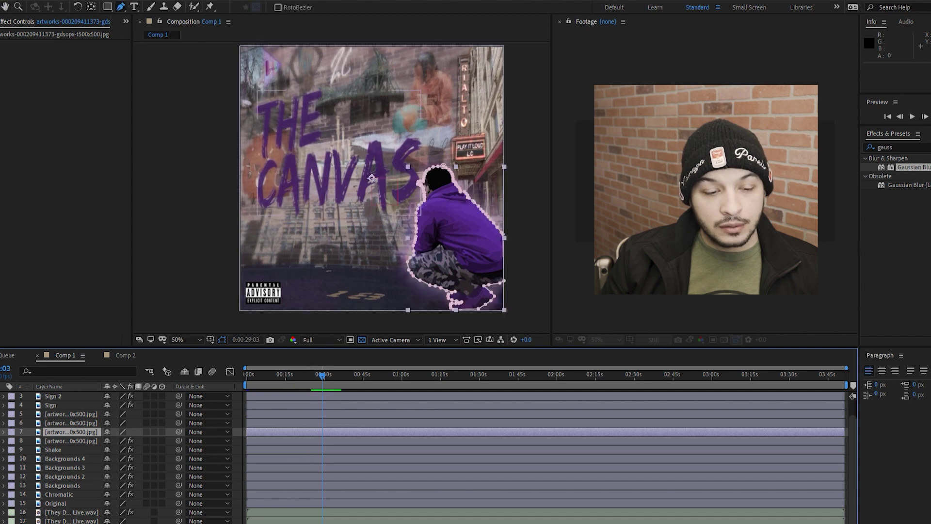
key(ctrl+Up)
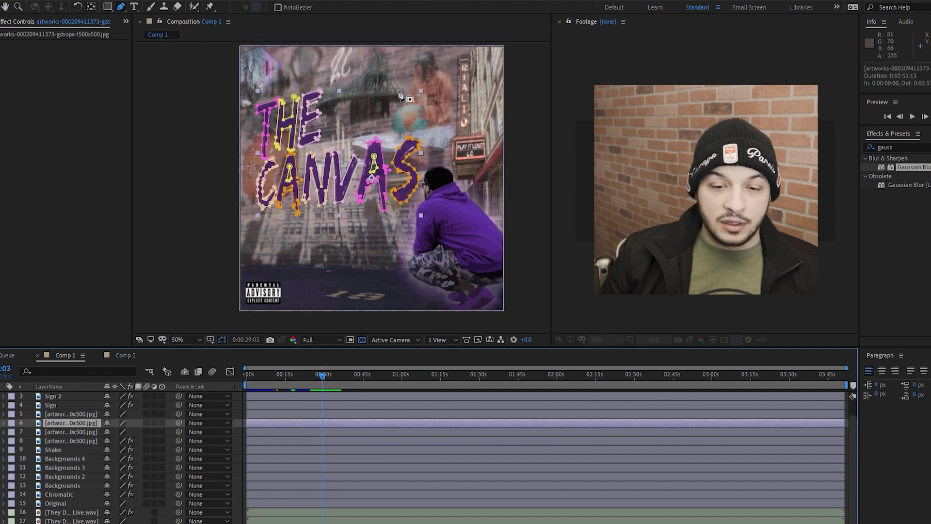
key(slash)
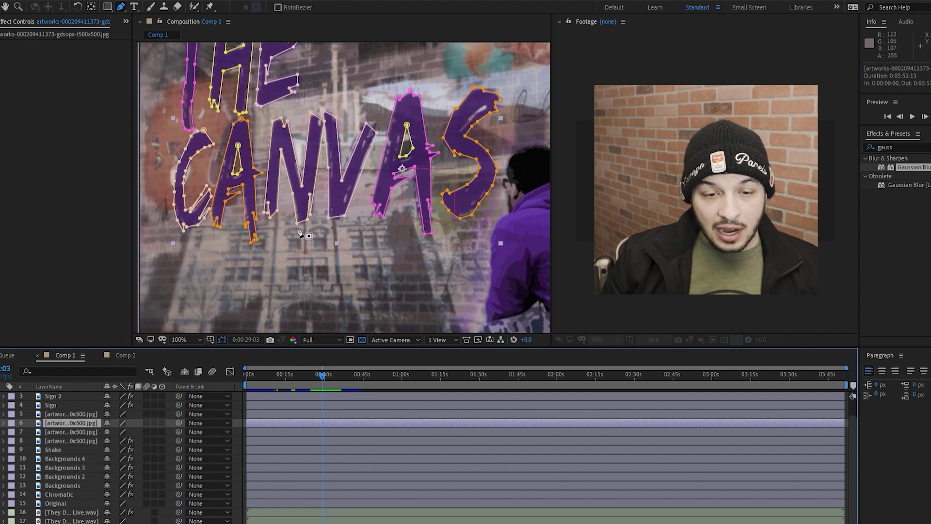
click(424, 38)
drag(426, 47, 468, 134)
key(g)
scroll(312, 124, up, 3)
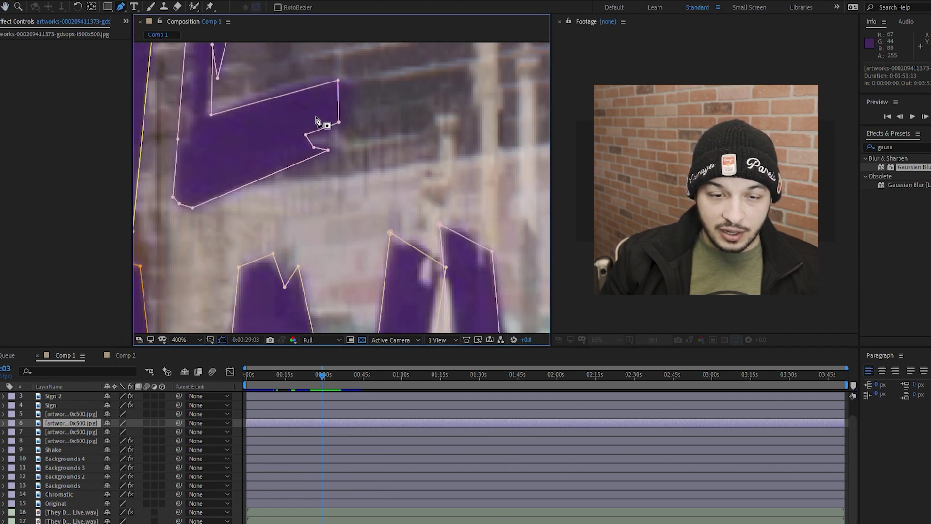
scroll(293, 138, down, 3)
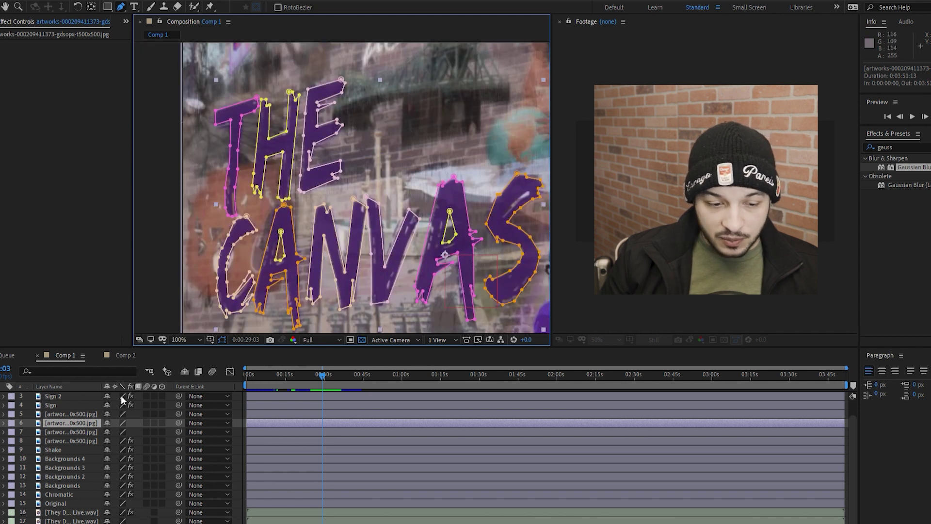
click(4, 422)
ctrl+click(19, 419)
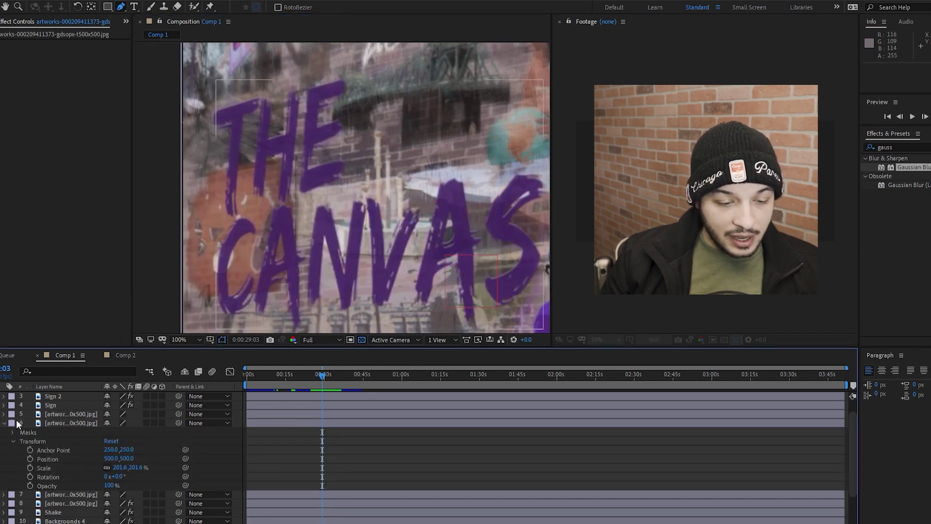
click(13, 432)
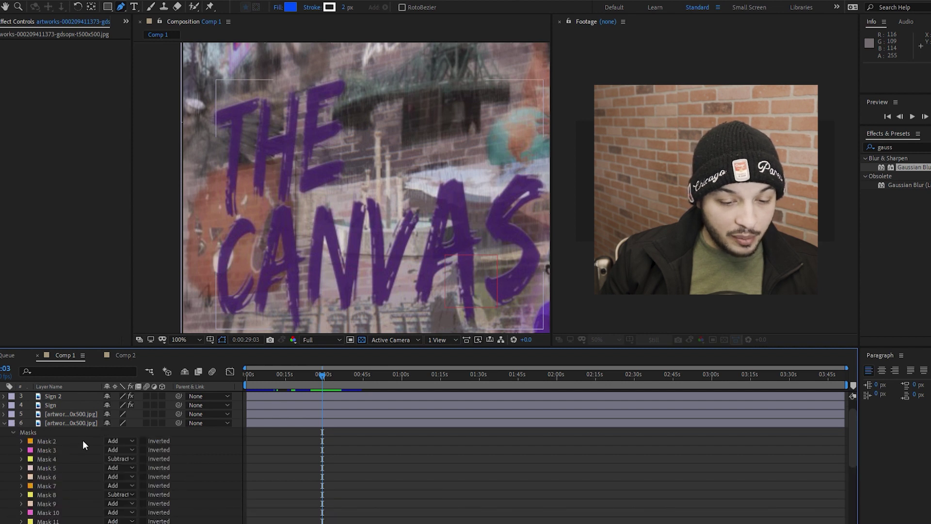
scroll(82, 440, down, 2)
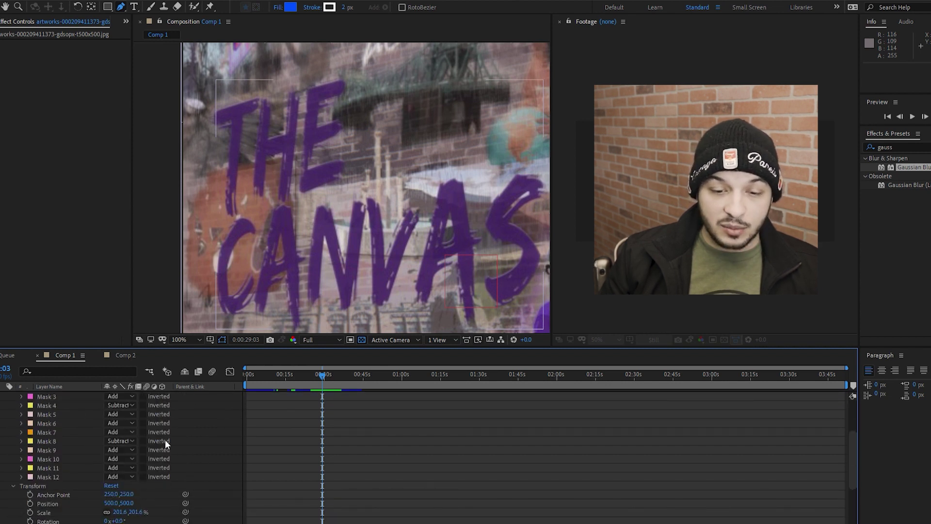
key(comma)
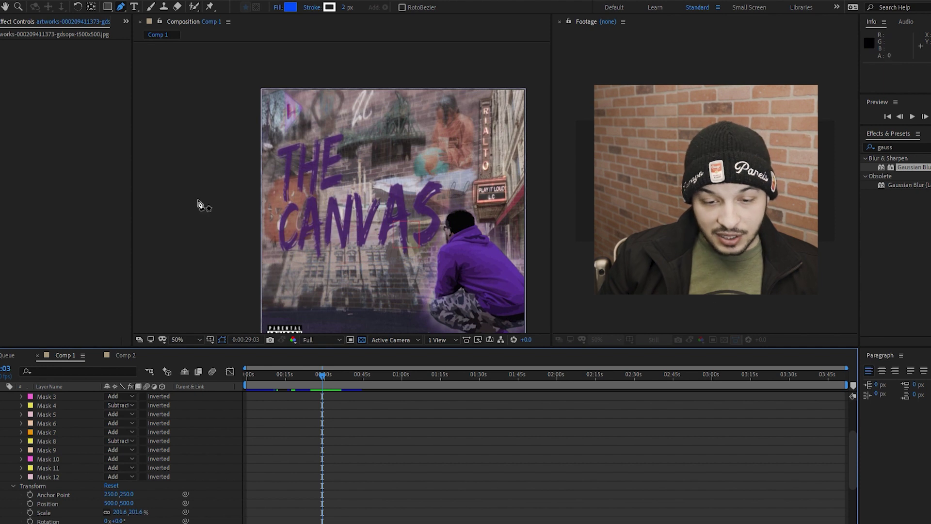
scroll(82, 420, up, 2)
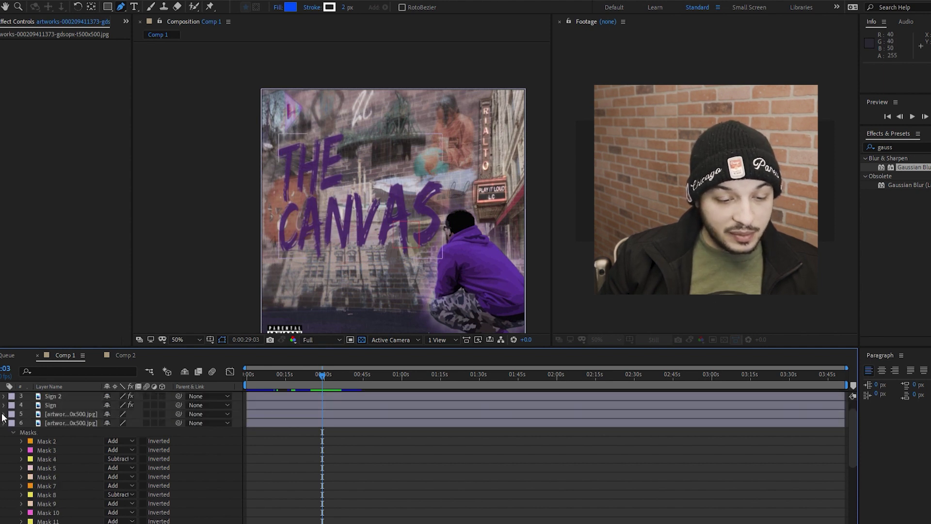
click(3, 418)
click(52, 411)
Review the Glow effects on the Sign and Sign 2 layers.
click(51, 405)
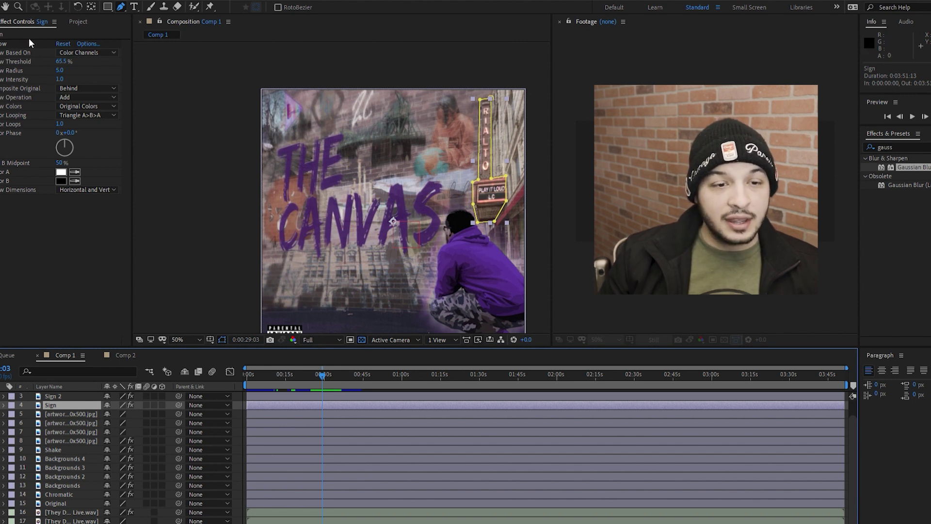
scroll(67, 435, up, 1)
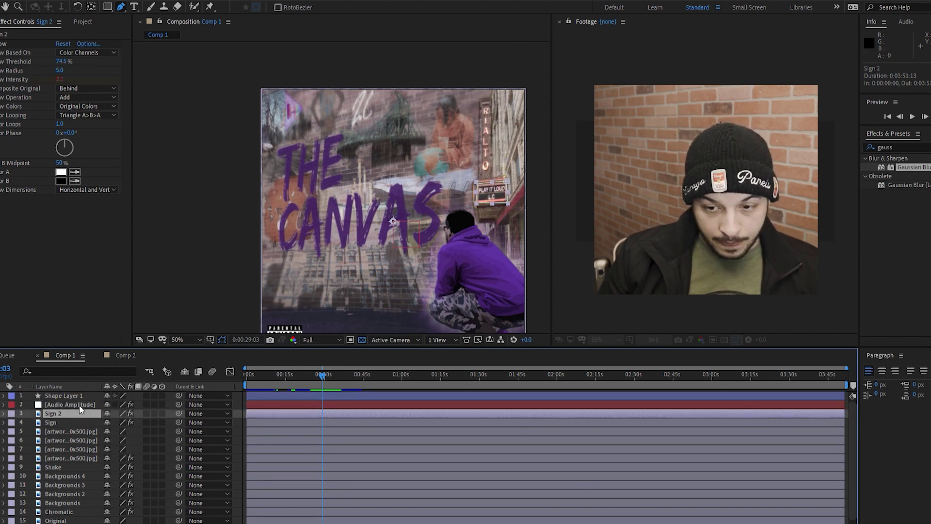
click(79, 413)
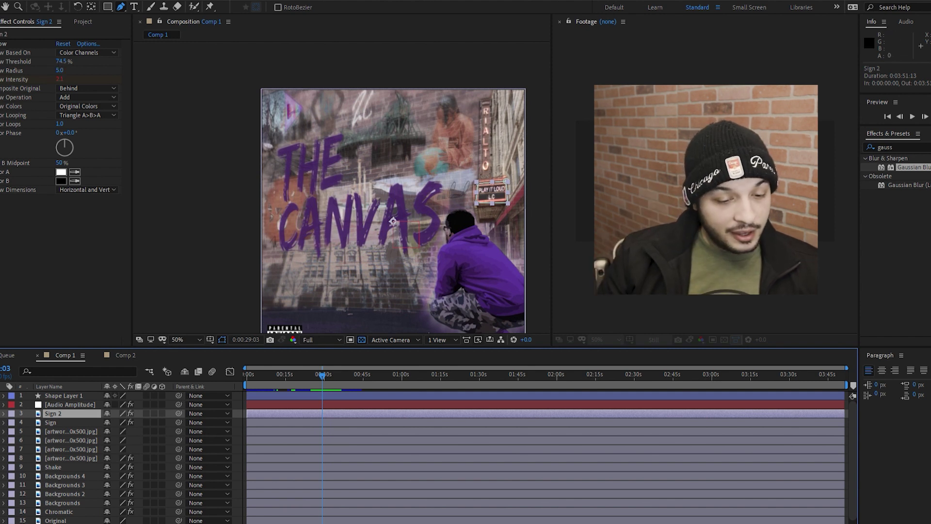
Delete the unused Shape Layer 1 from Comp 1.
click(62, 391)
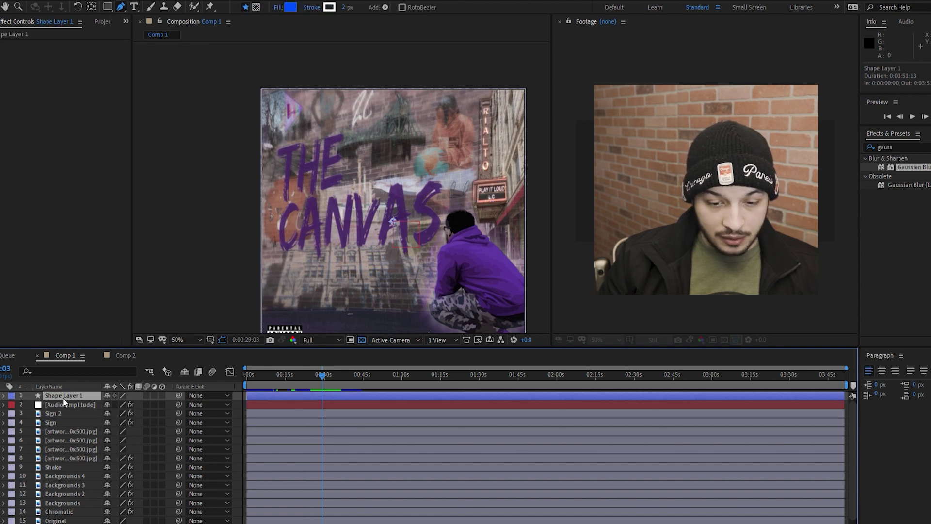
key(Delete)
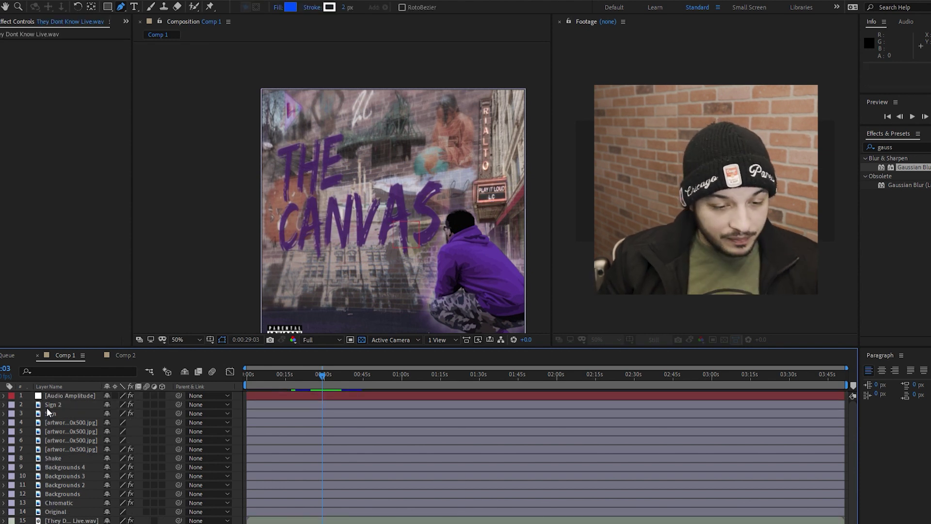
scroll(54, 408, down, 1)
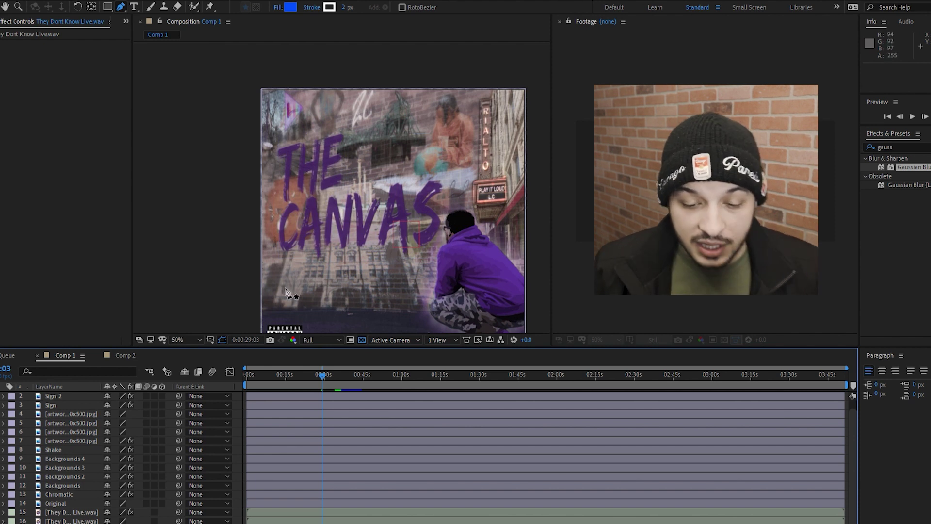
Scrub through Comp 2, then move Comp 1's playhead further along the song.
click(121, 355)
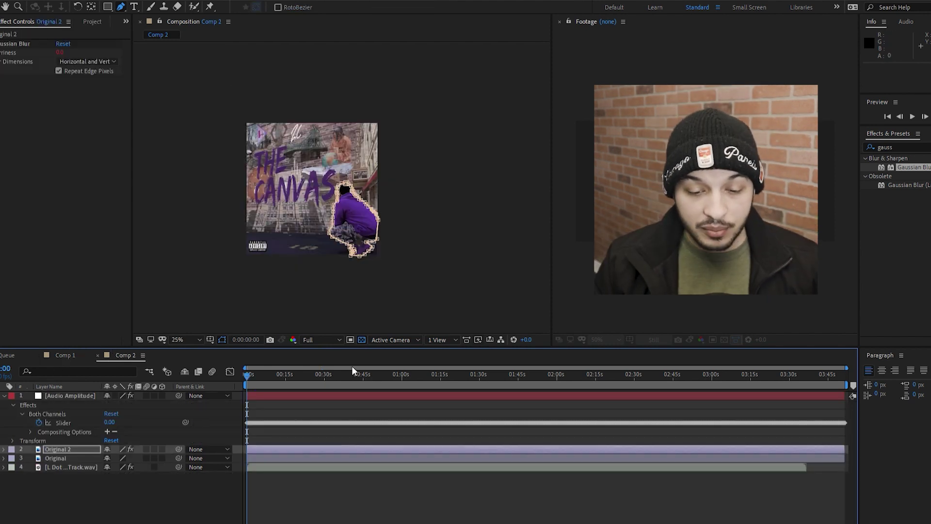
drag(356, 370, 400, 373)
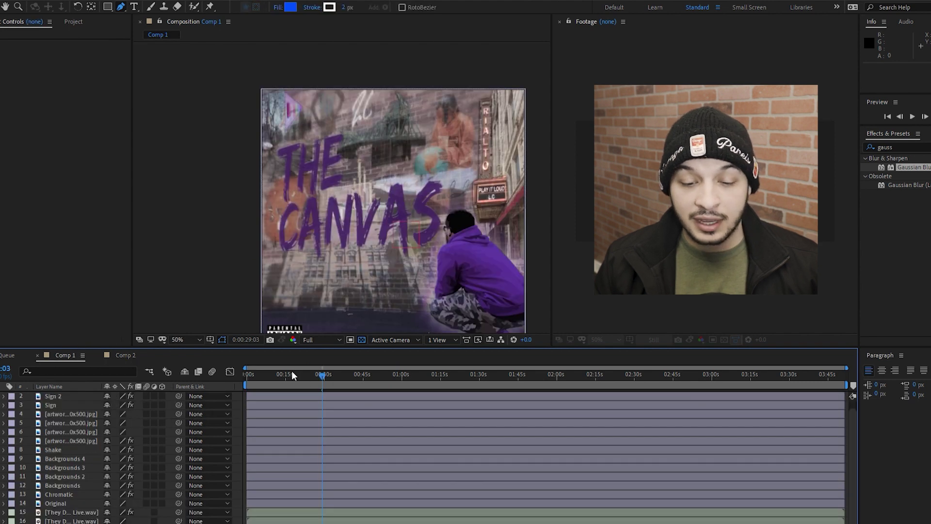
drag(291, 374, 446, 400)
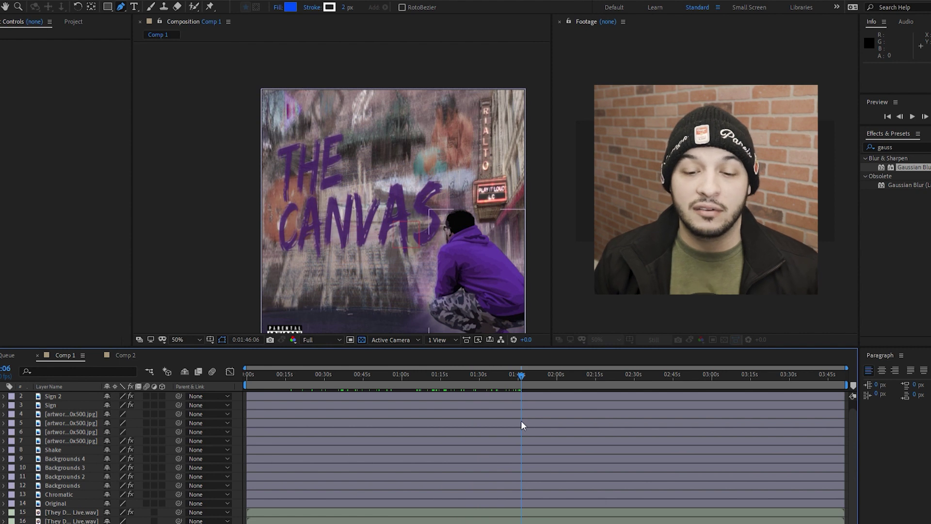
Adjust the viewer zoom and centre the 'THE CANVAS' cover at 0:01:46:06.
key(comma)
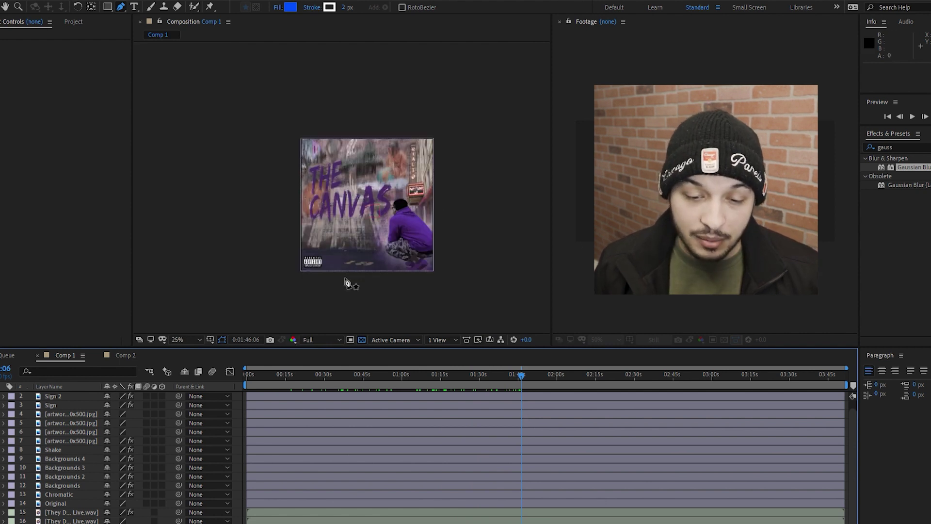
key(period)
drag(432, 212, 393, 160)
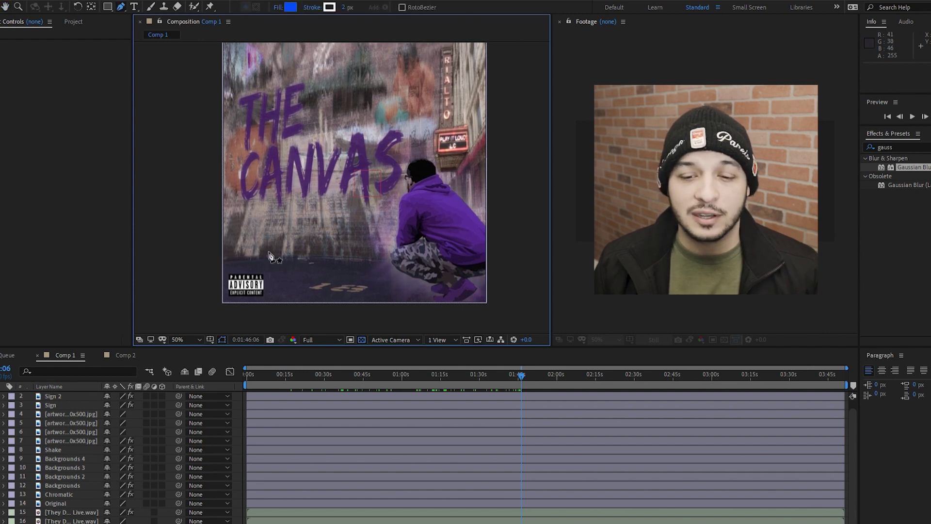